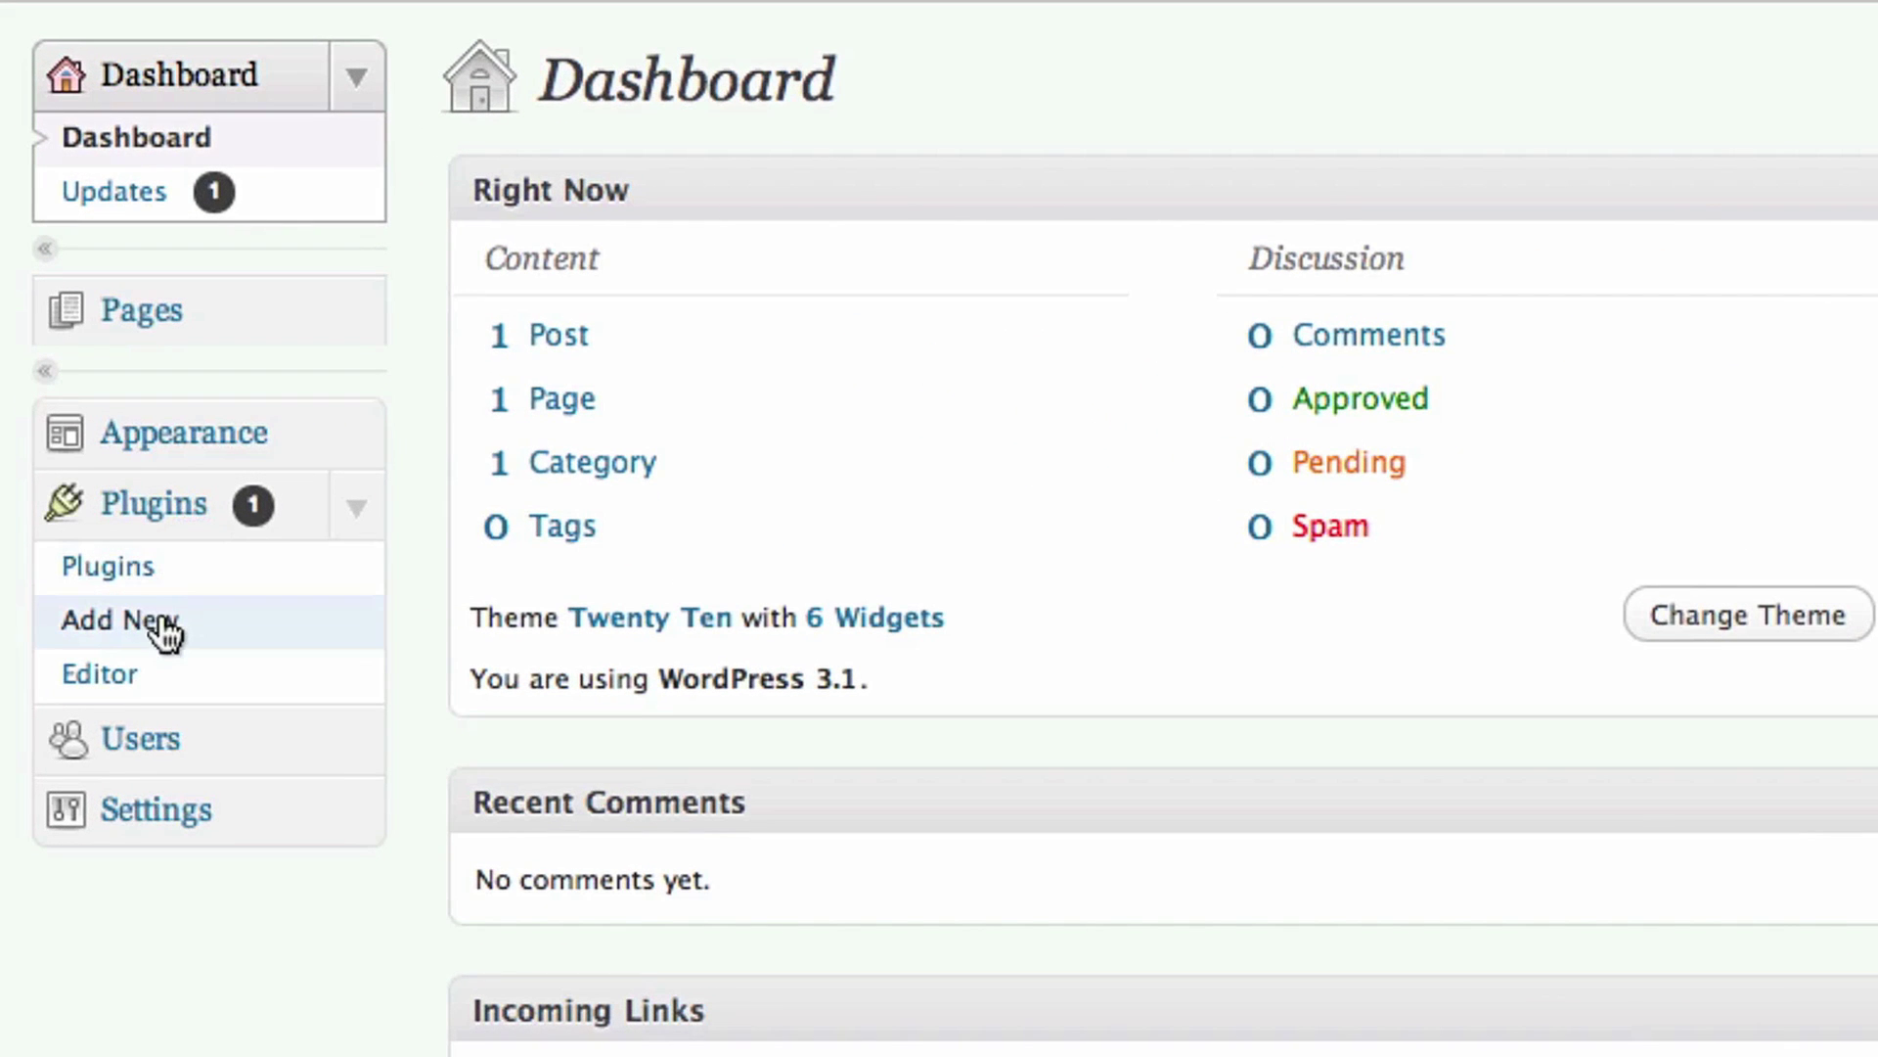
Search the plugin directory for 'official topspin plugin'.
{"action": "left_click", "coordinate": [157, 624]}
{"action": "left_click", "coordinate": [745, 504]}
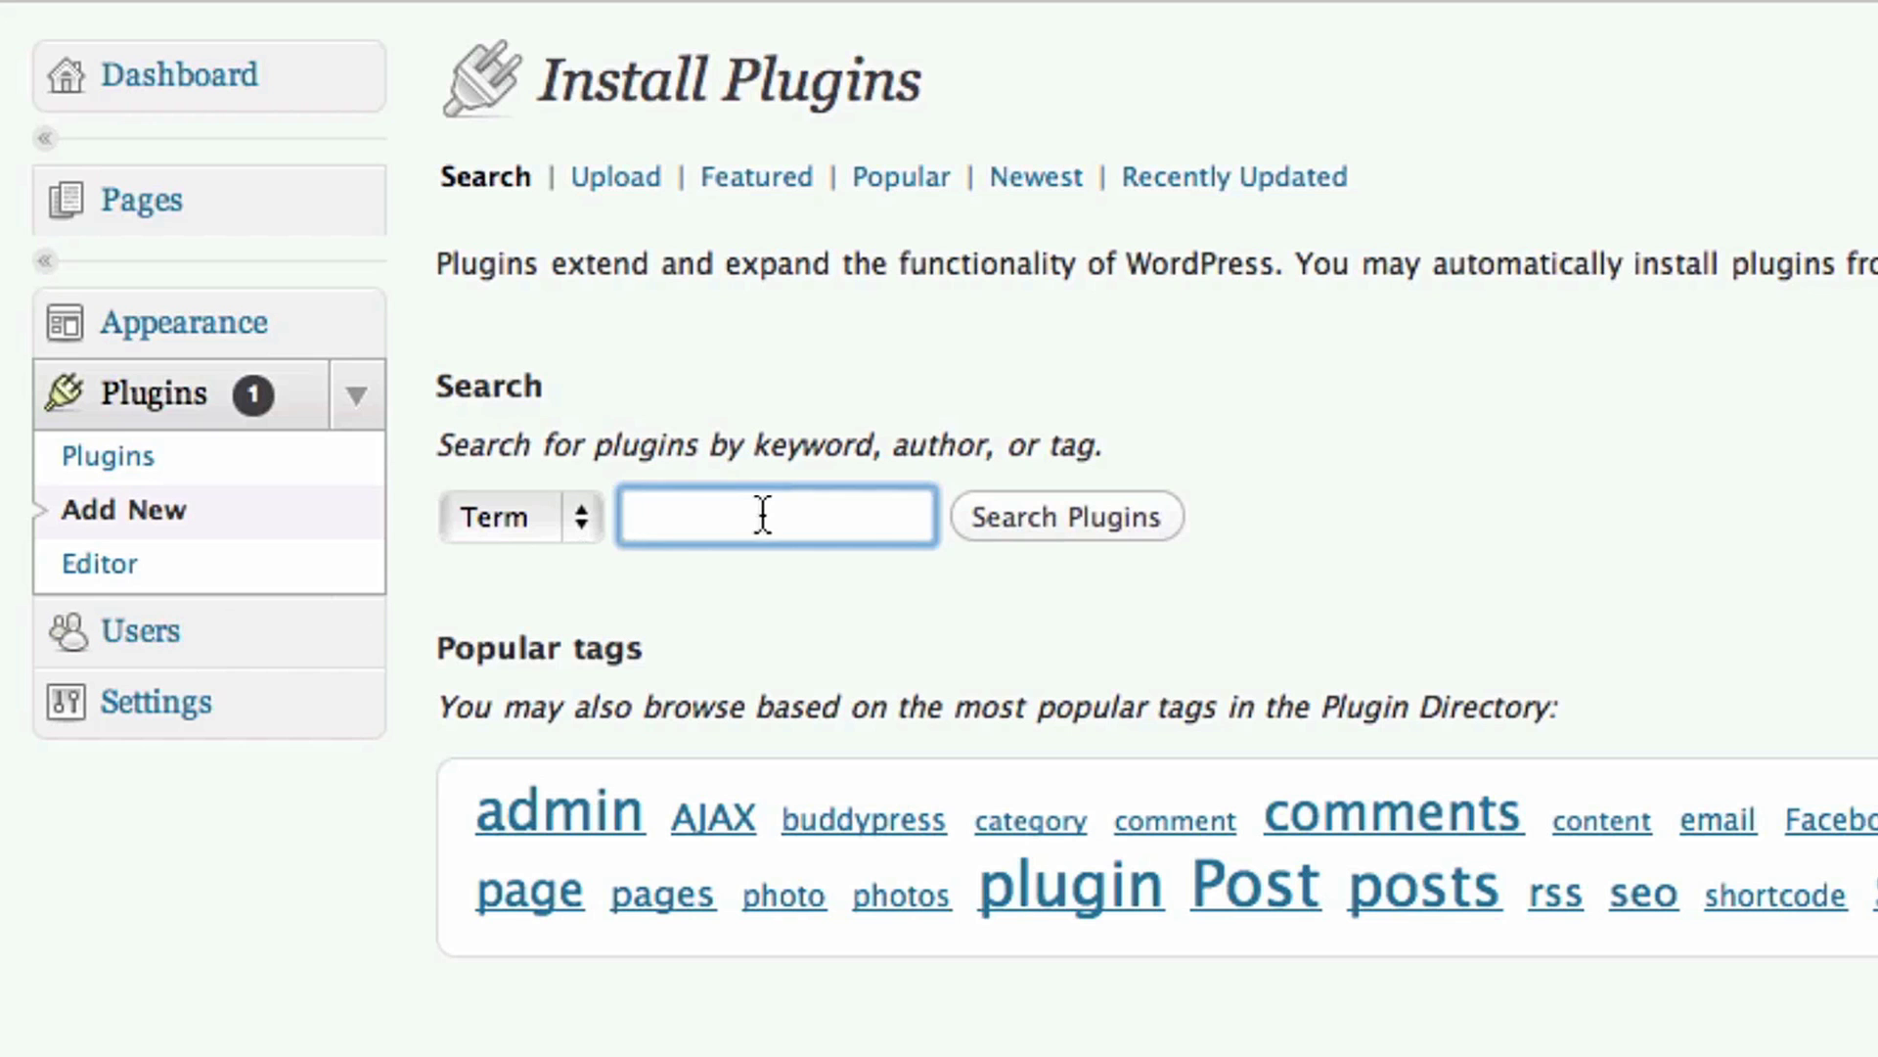
{"action": "type", "text": "official topspin plugin"}
{"action": "left_click", "coordinate": [1030, 530]}
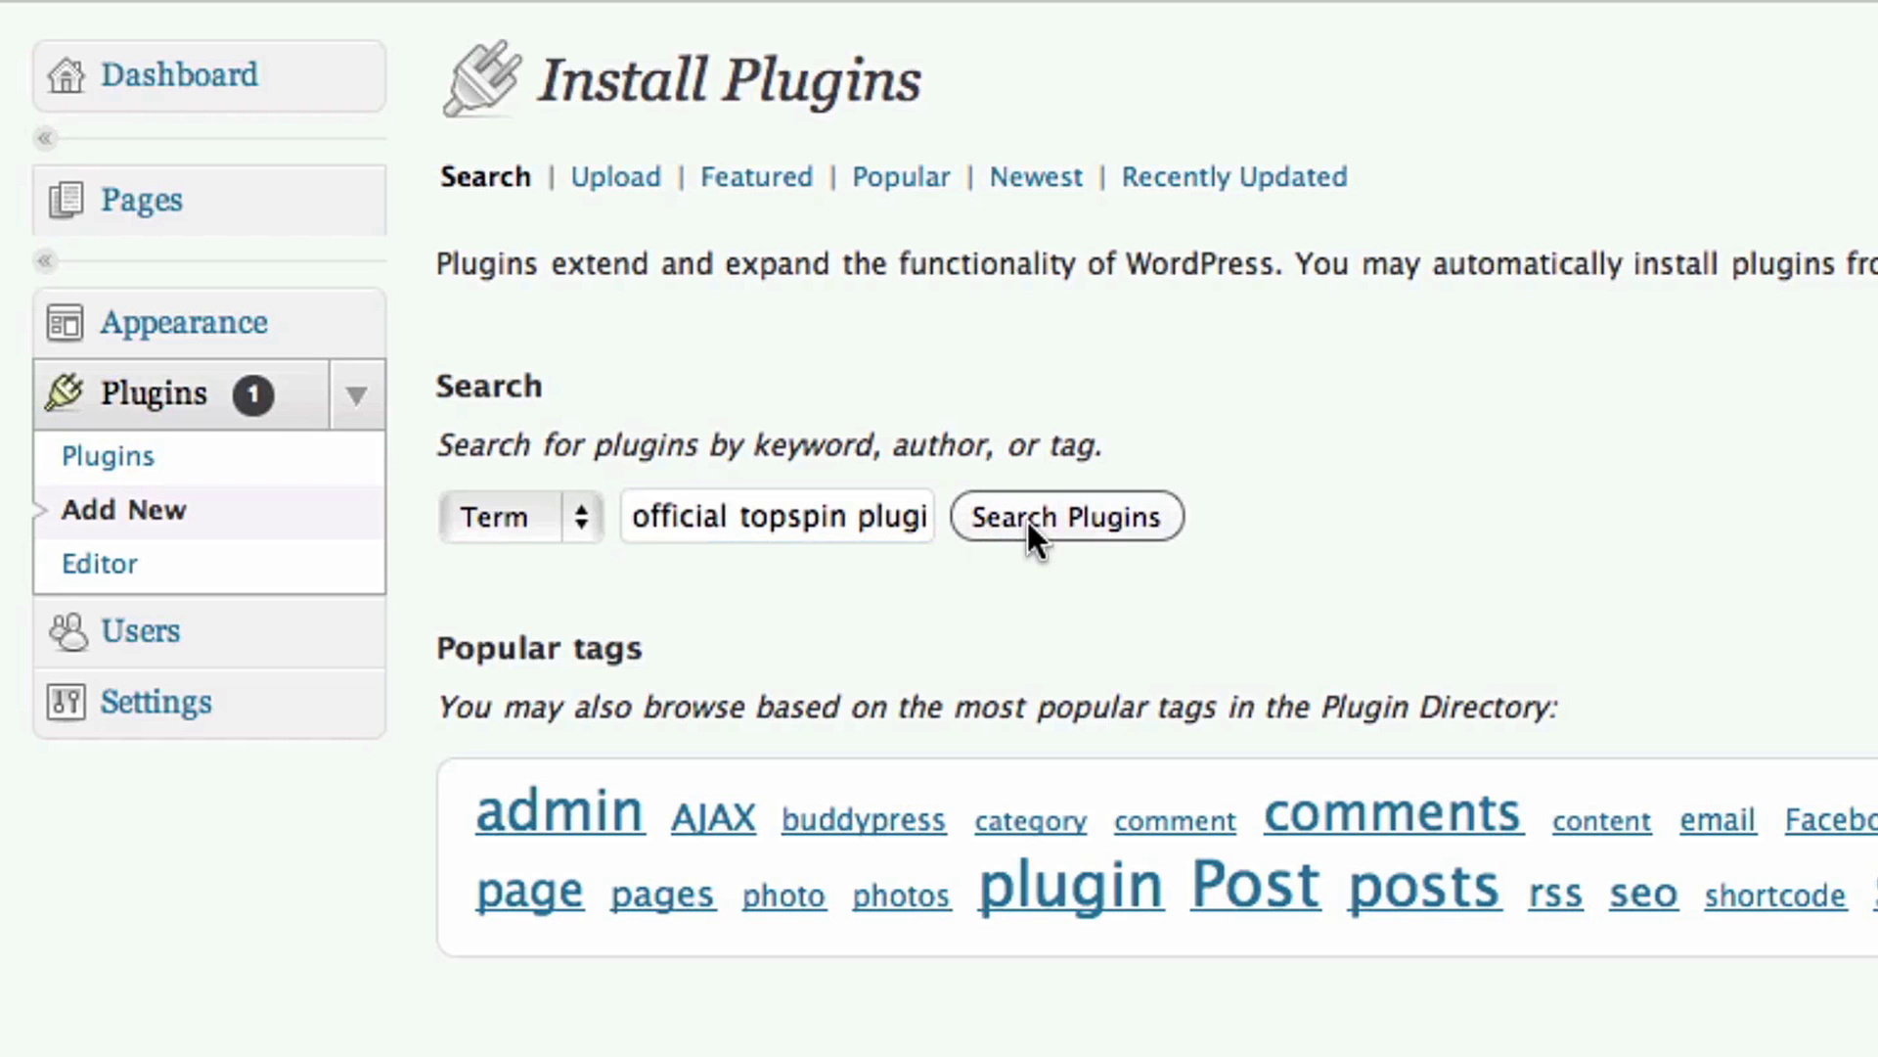
Install and activate the Official Topspin Wordpress Plugin.
{"action": "left_click", "coordinate": [677, 479]}
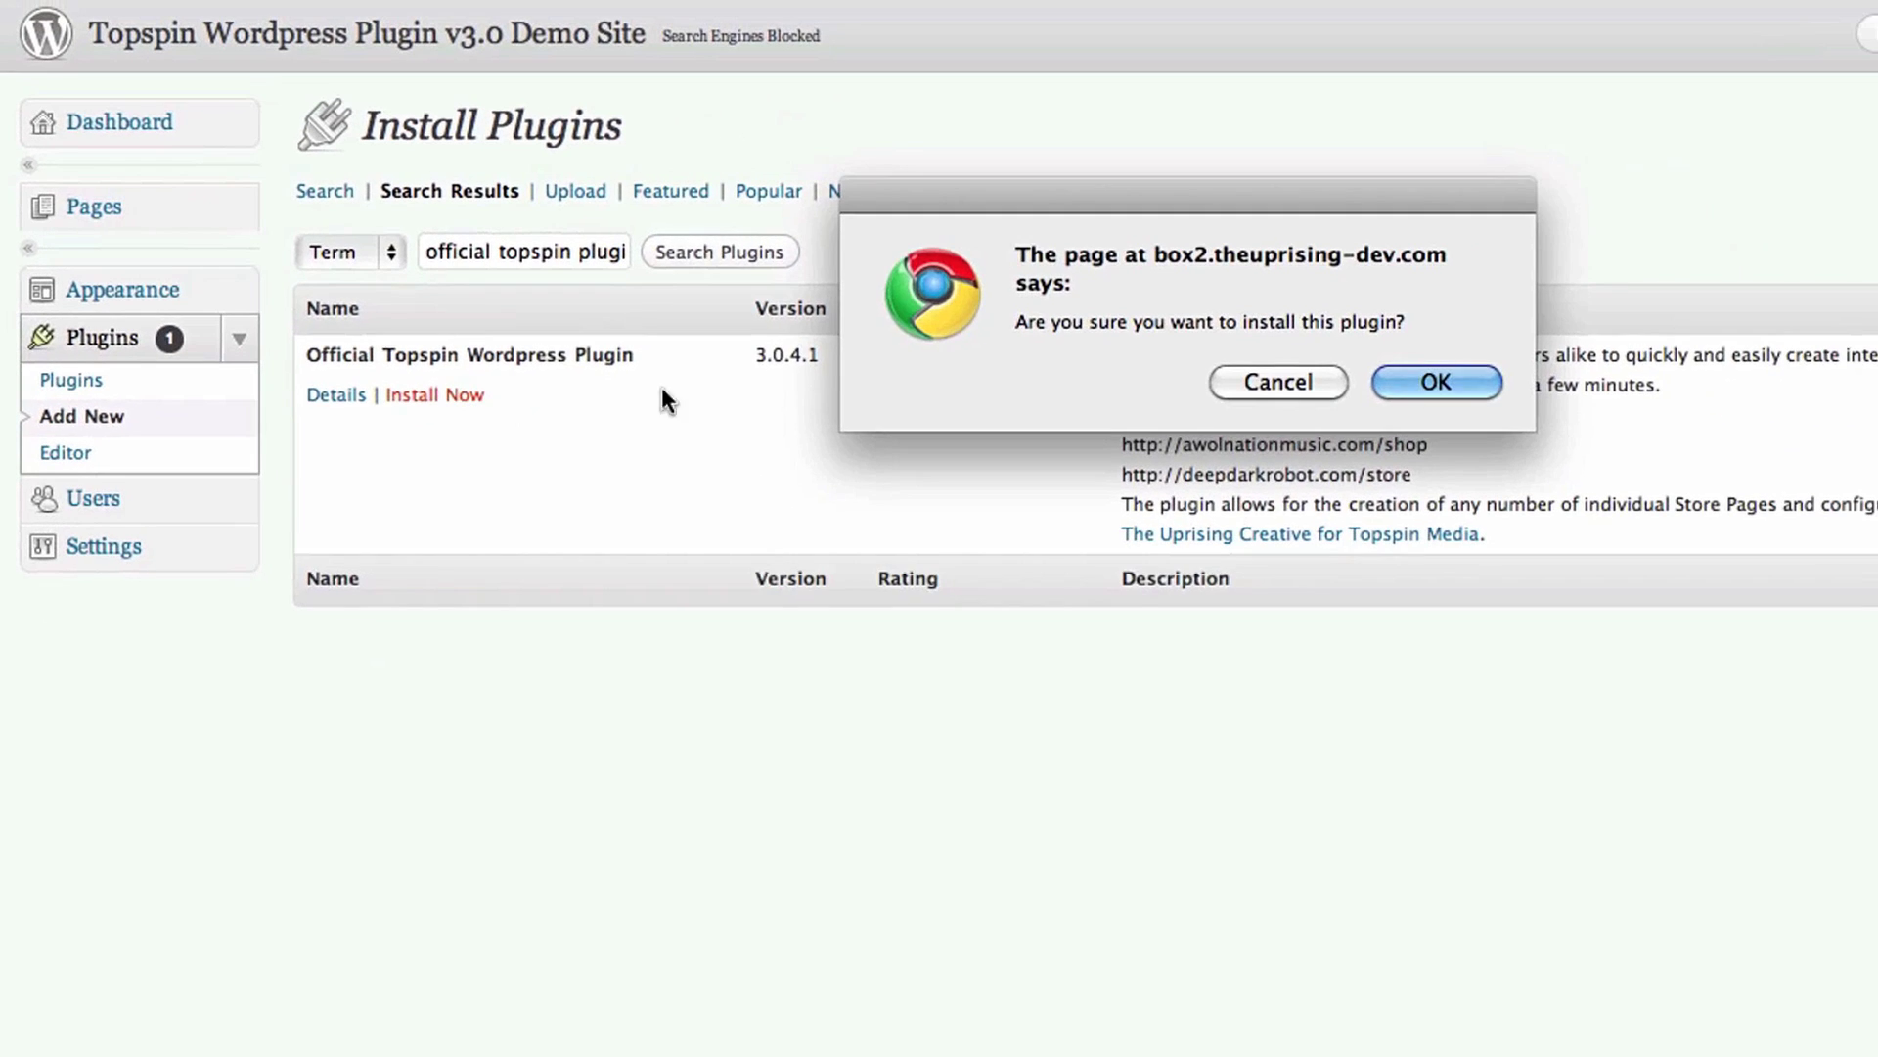
{"action": "left_click", "coordinate": [1380, 378]}
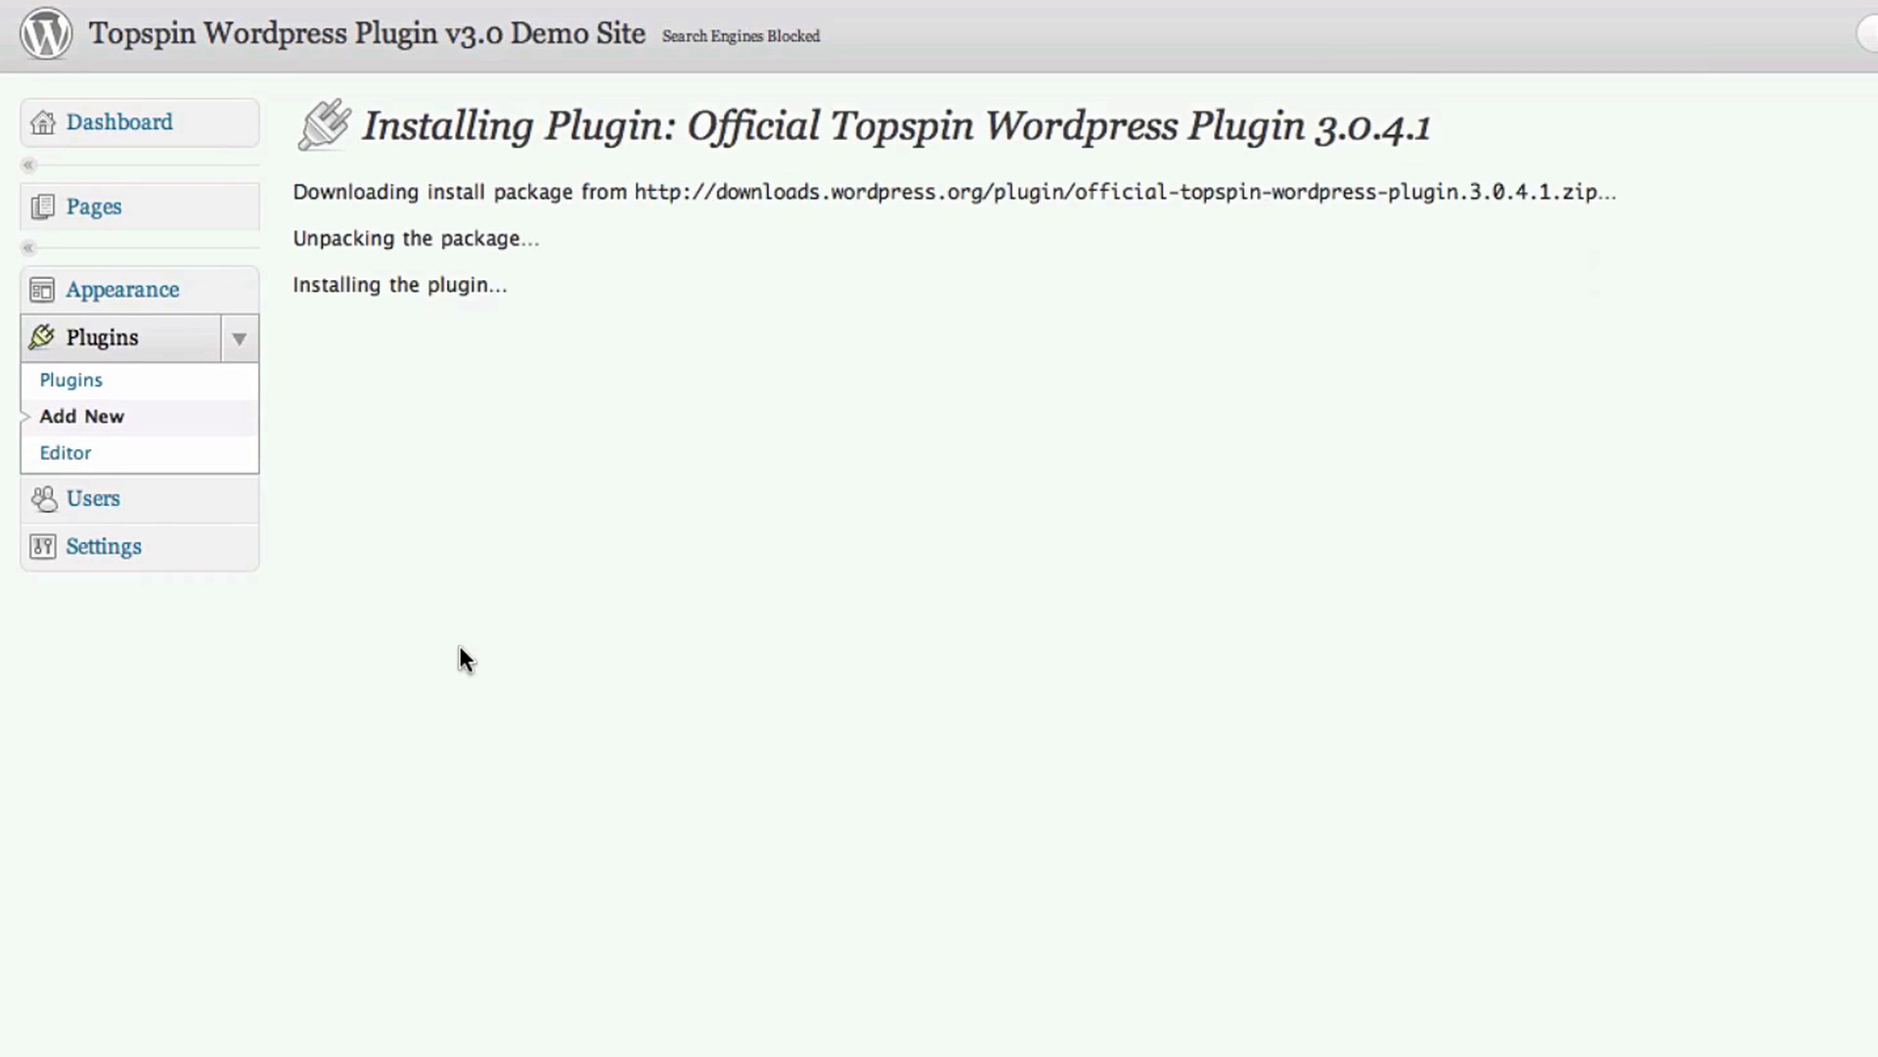
{"action": "left_click", "coordinate": [365, 377]}
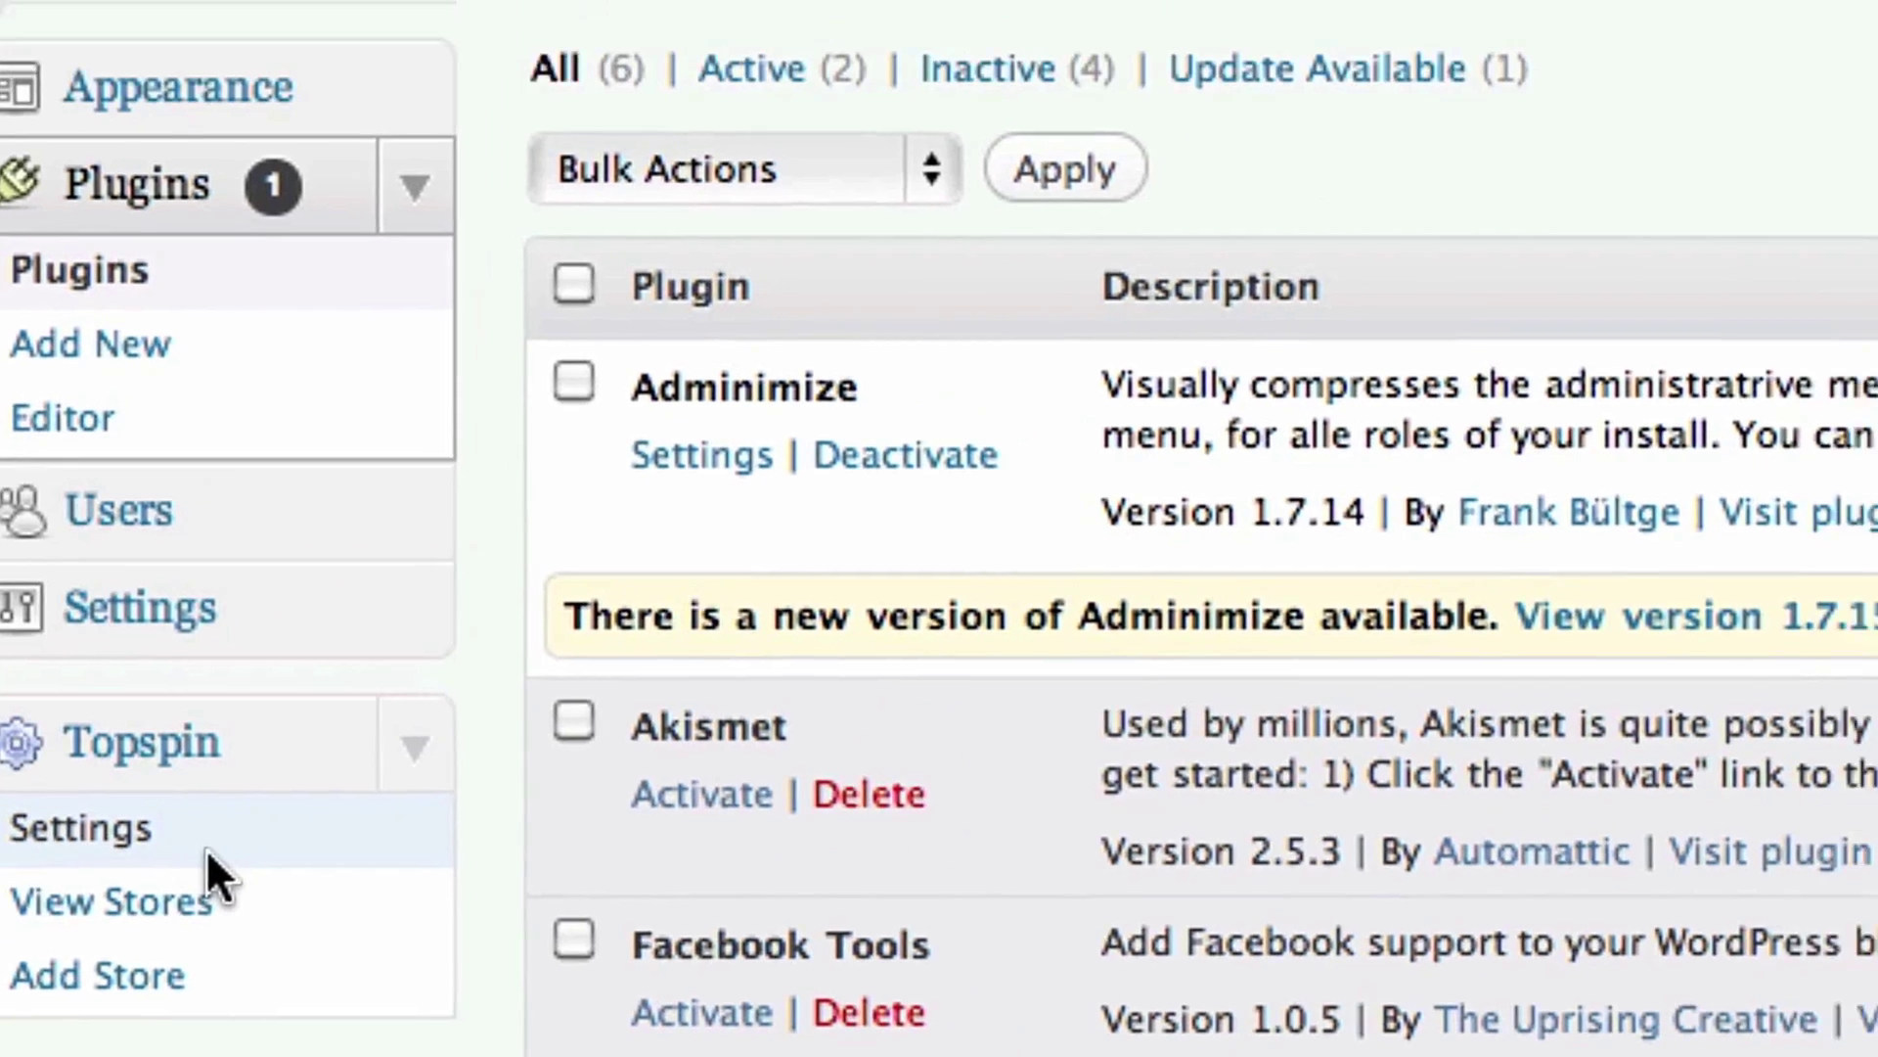
Save the Topspin general settings with the API user and API key filled in.
{"action": "left_click", "coordinate": [215, 696]}
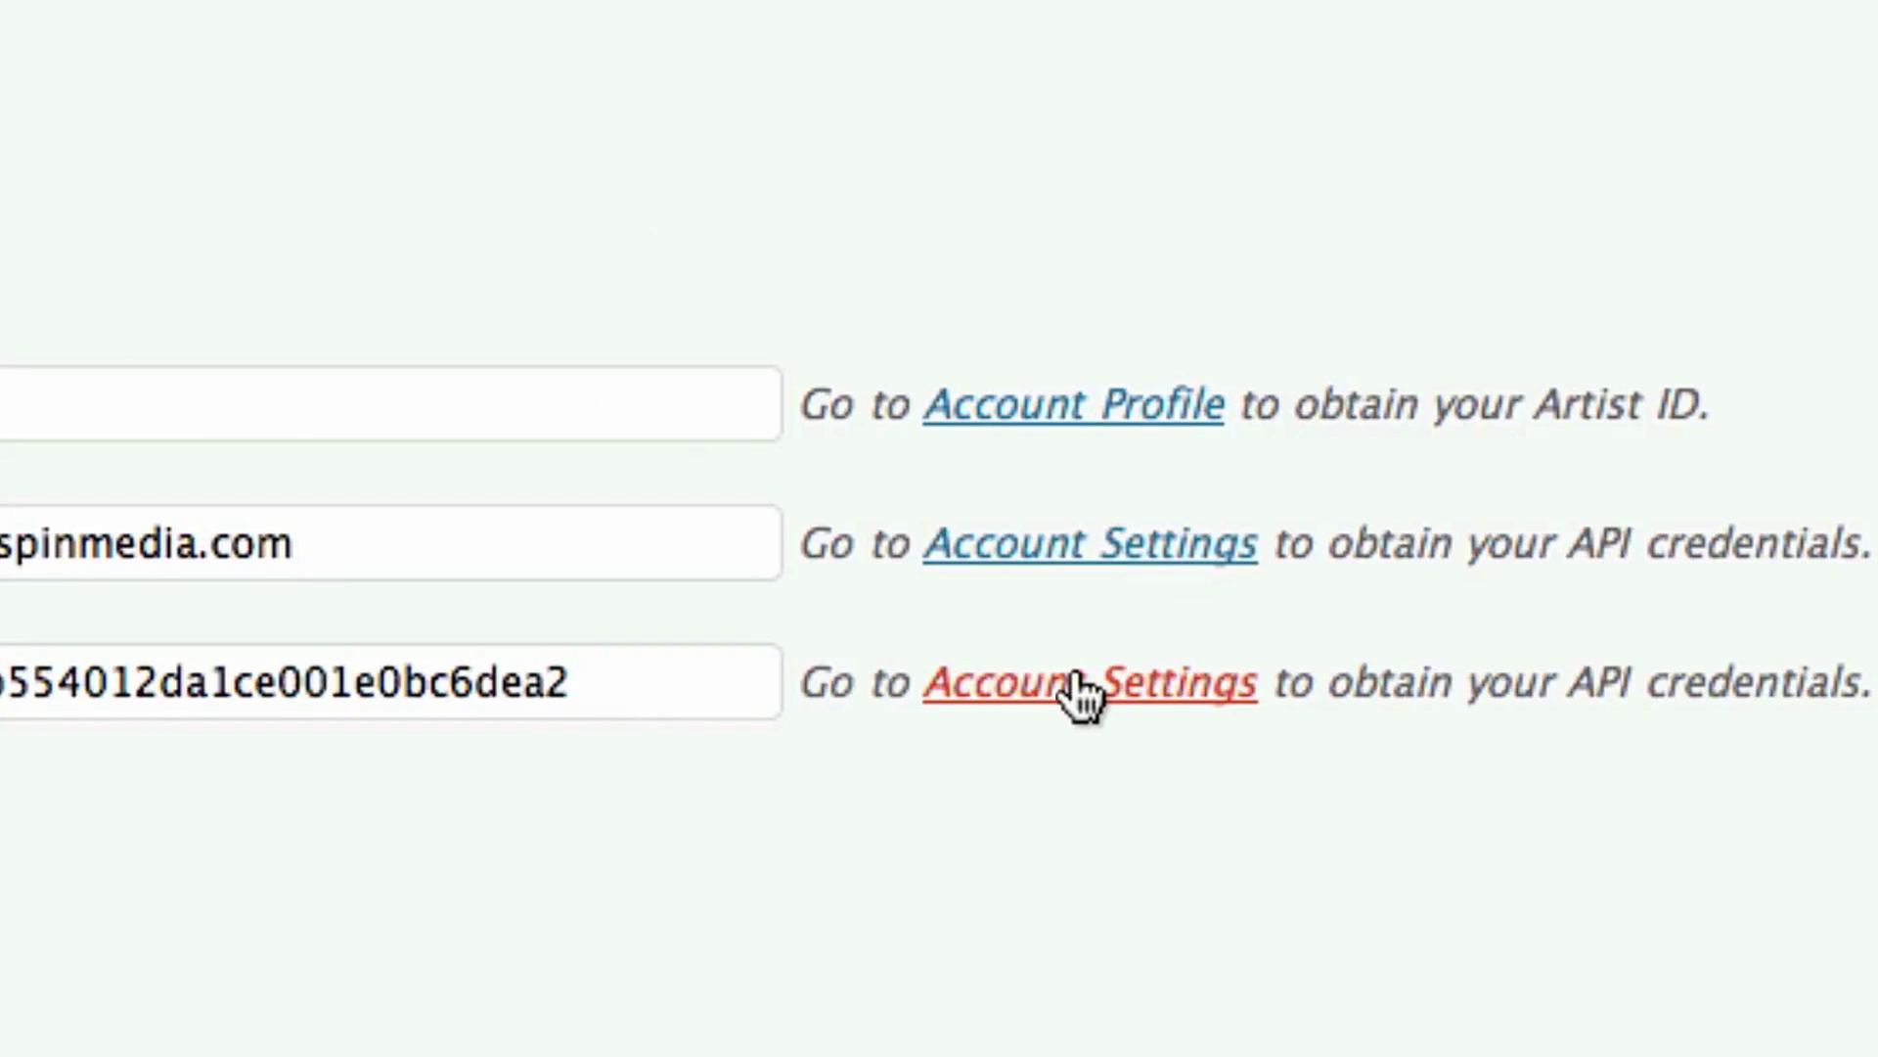
{"action": "left_click", "coordinate": [397, 491]}
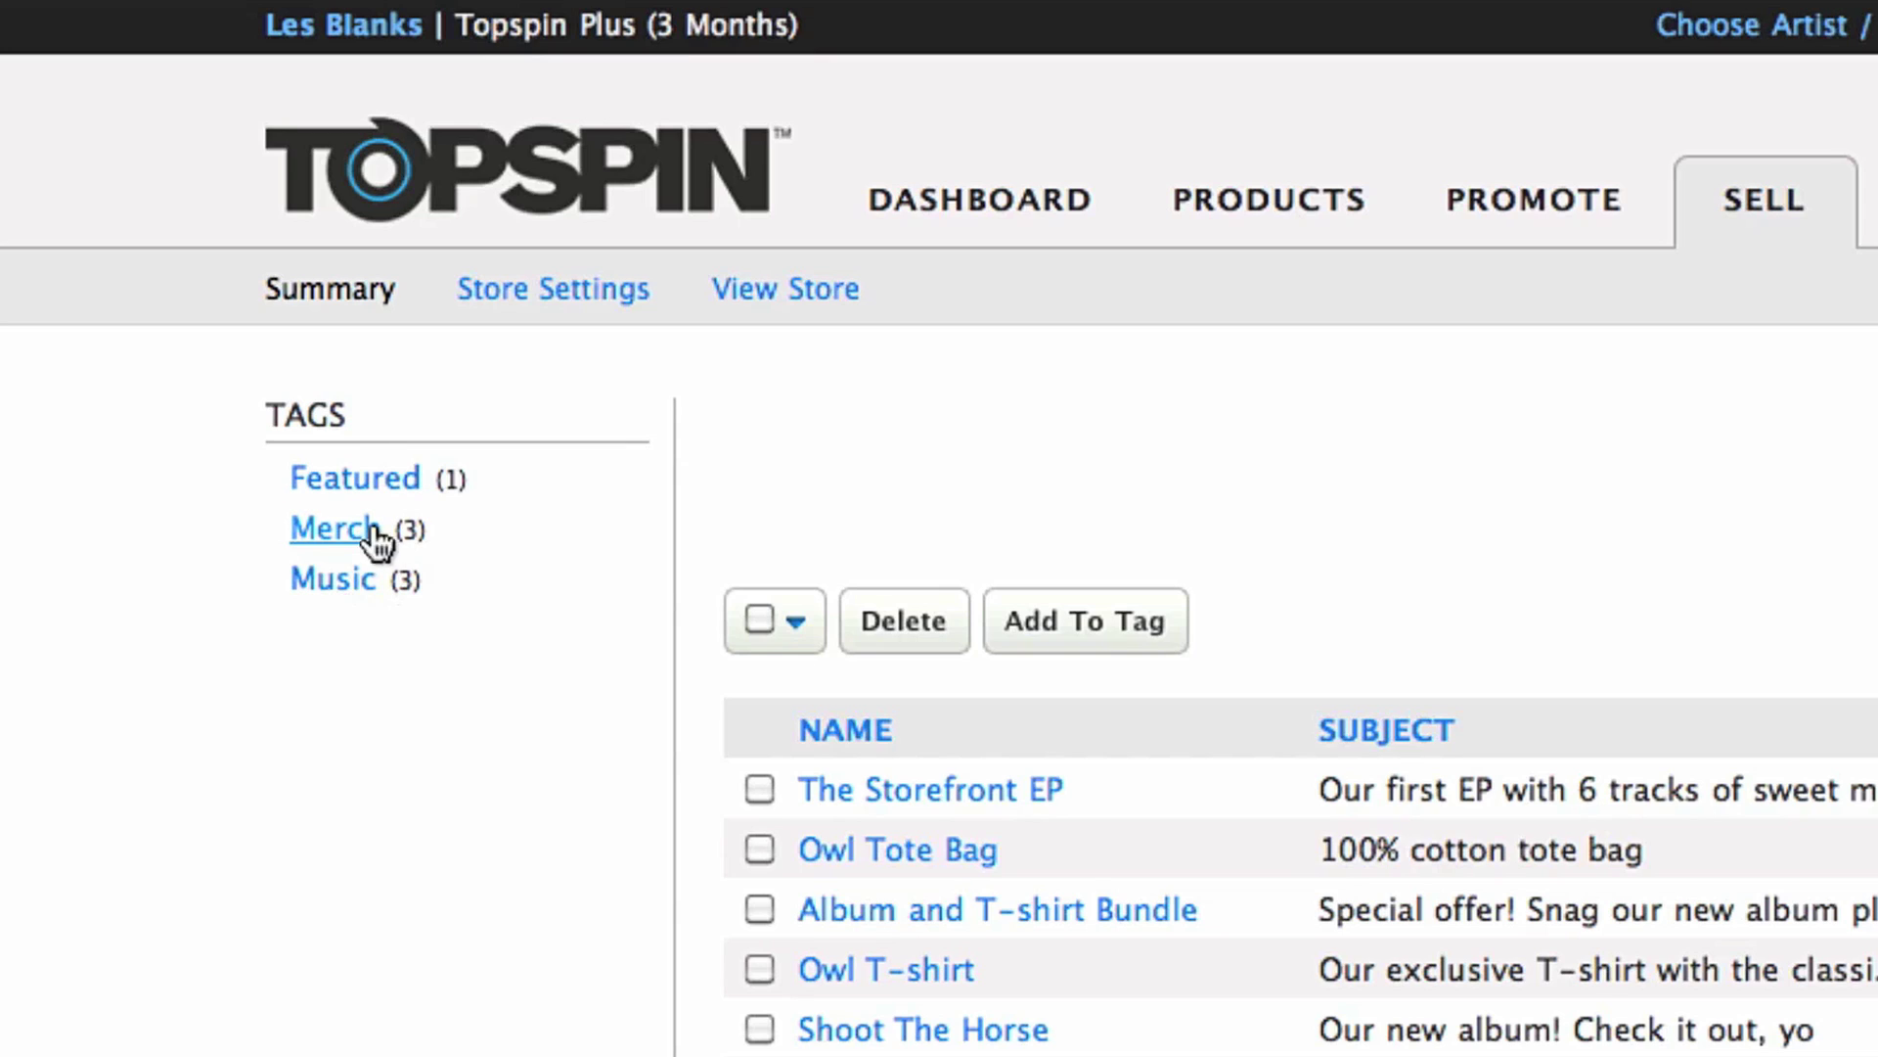
Filter the Topspin Sell product list to the three Merch-tagged items.
{"action": "left_click", "coordinate": [354, 526]}
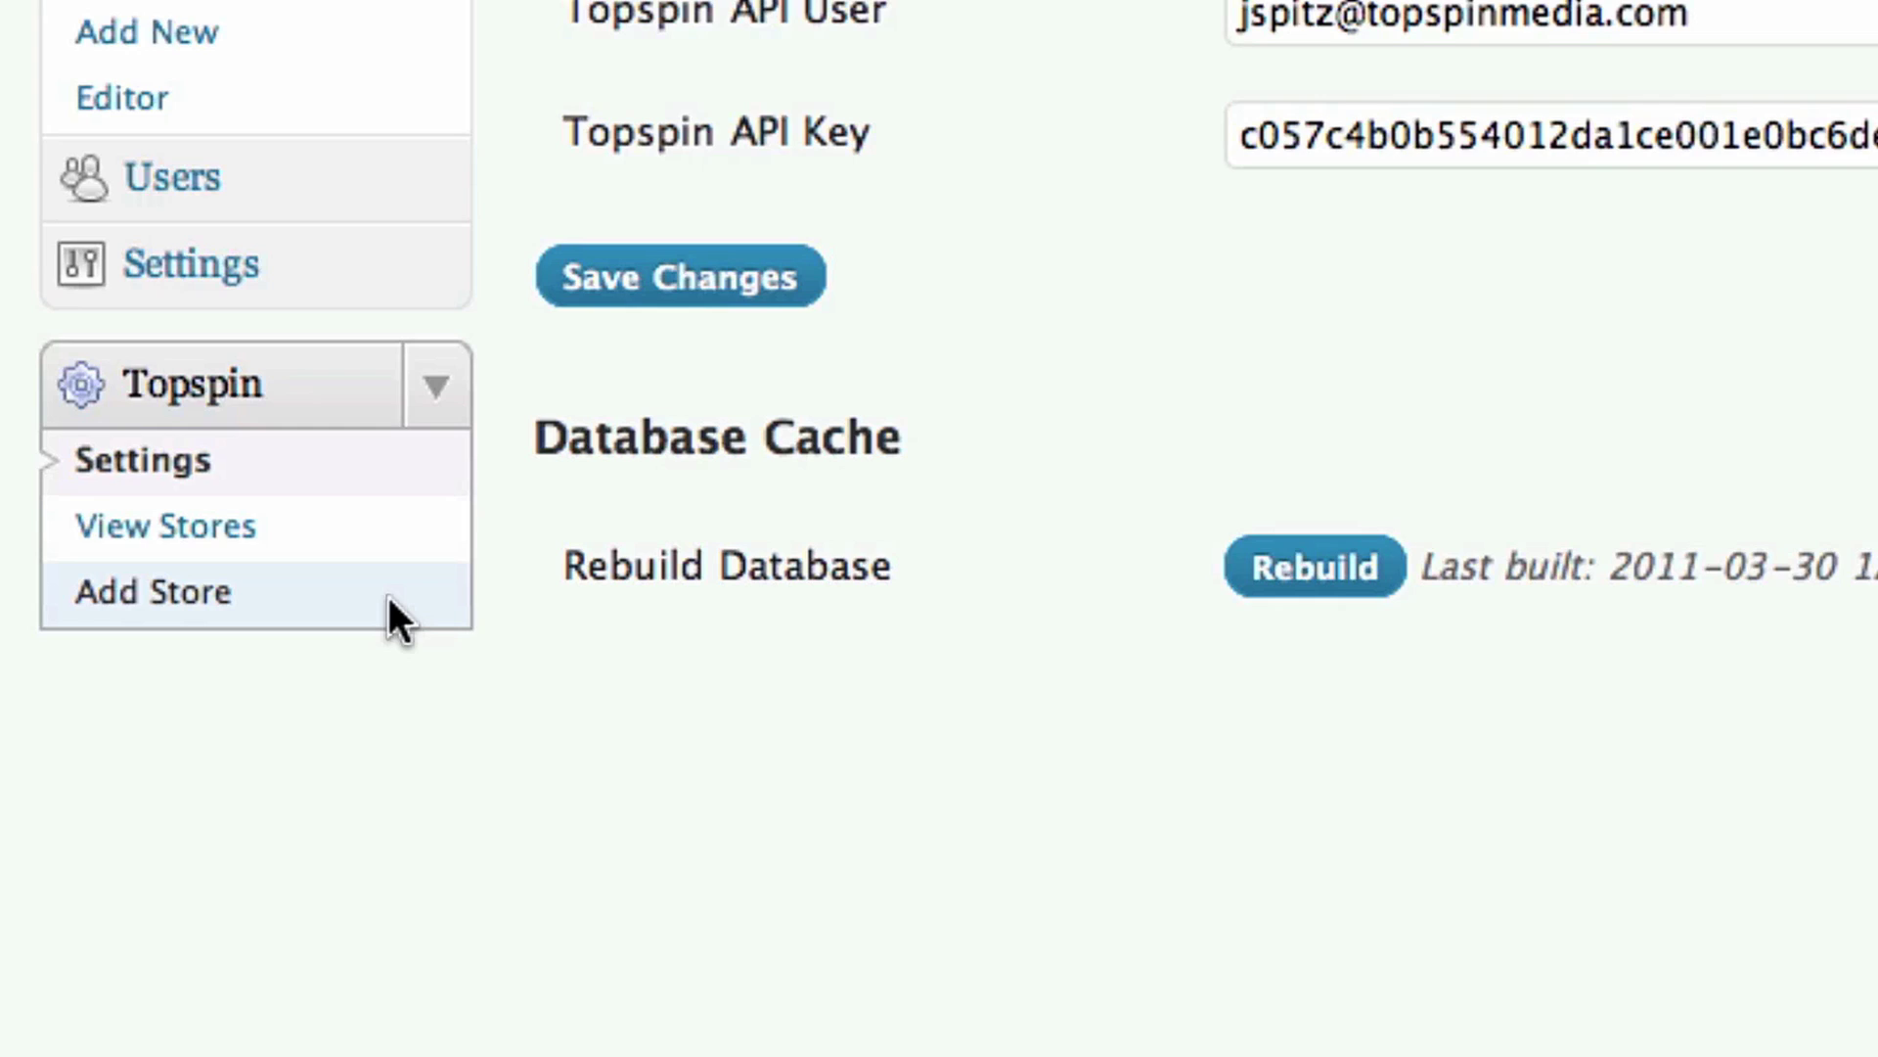
Start a new Topspin store named 'All Products' with slug 'all'.
{"action": "left_click", "coordinate": [388, 609]}
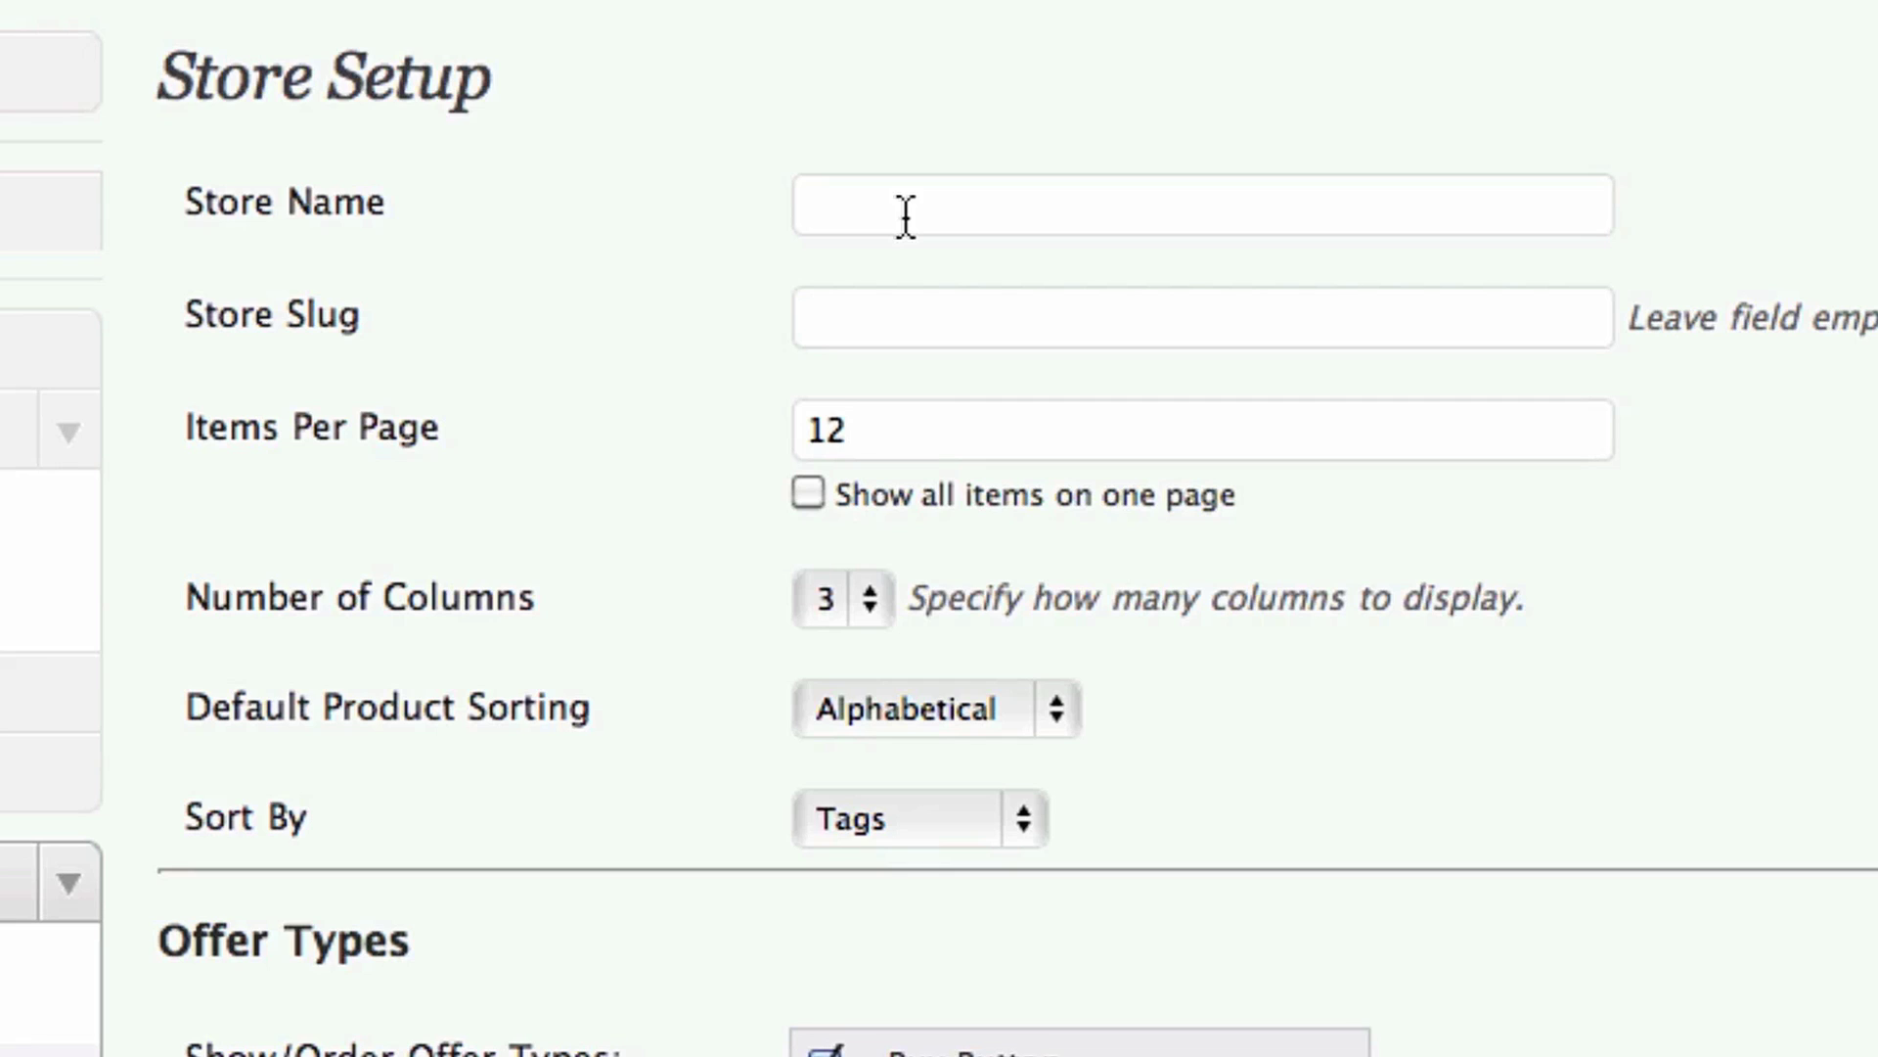
{"action": "left_click", "coordinate": [905, 216]}
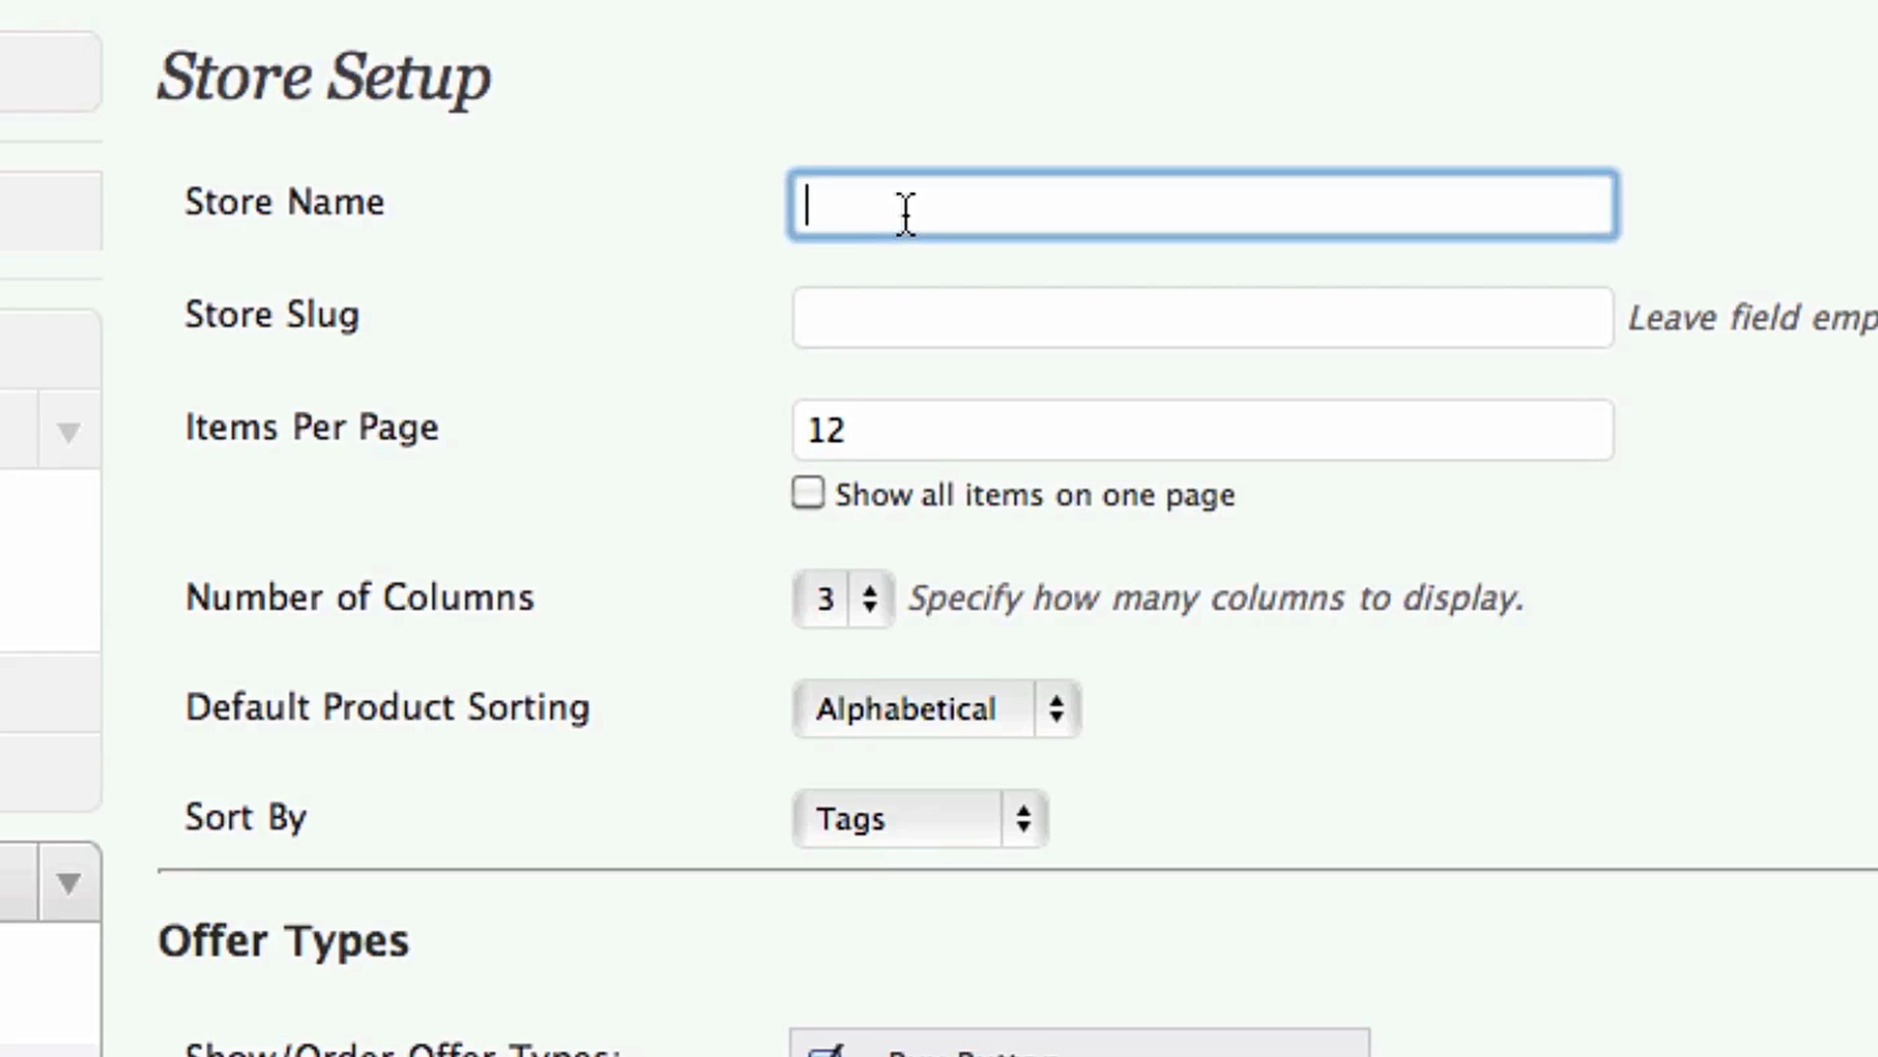
{"action": "type", "text": "All Products"}
{"action": "left_click", "coordinate": [979, 316]}
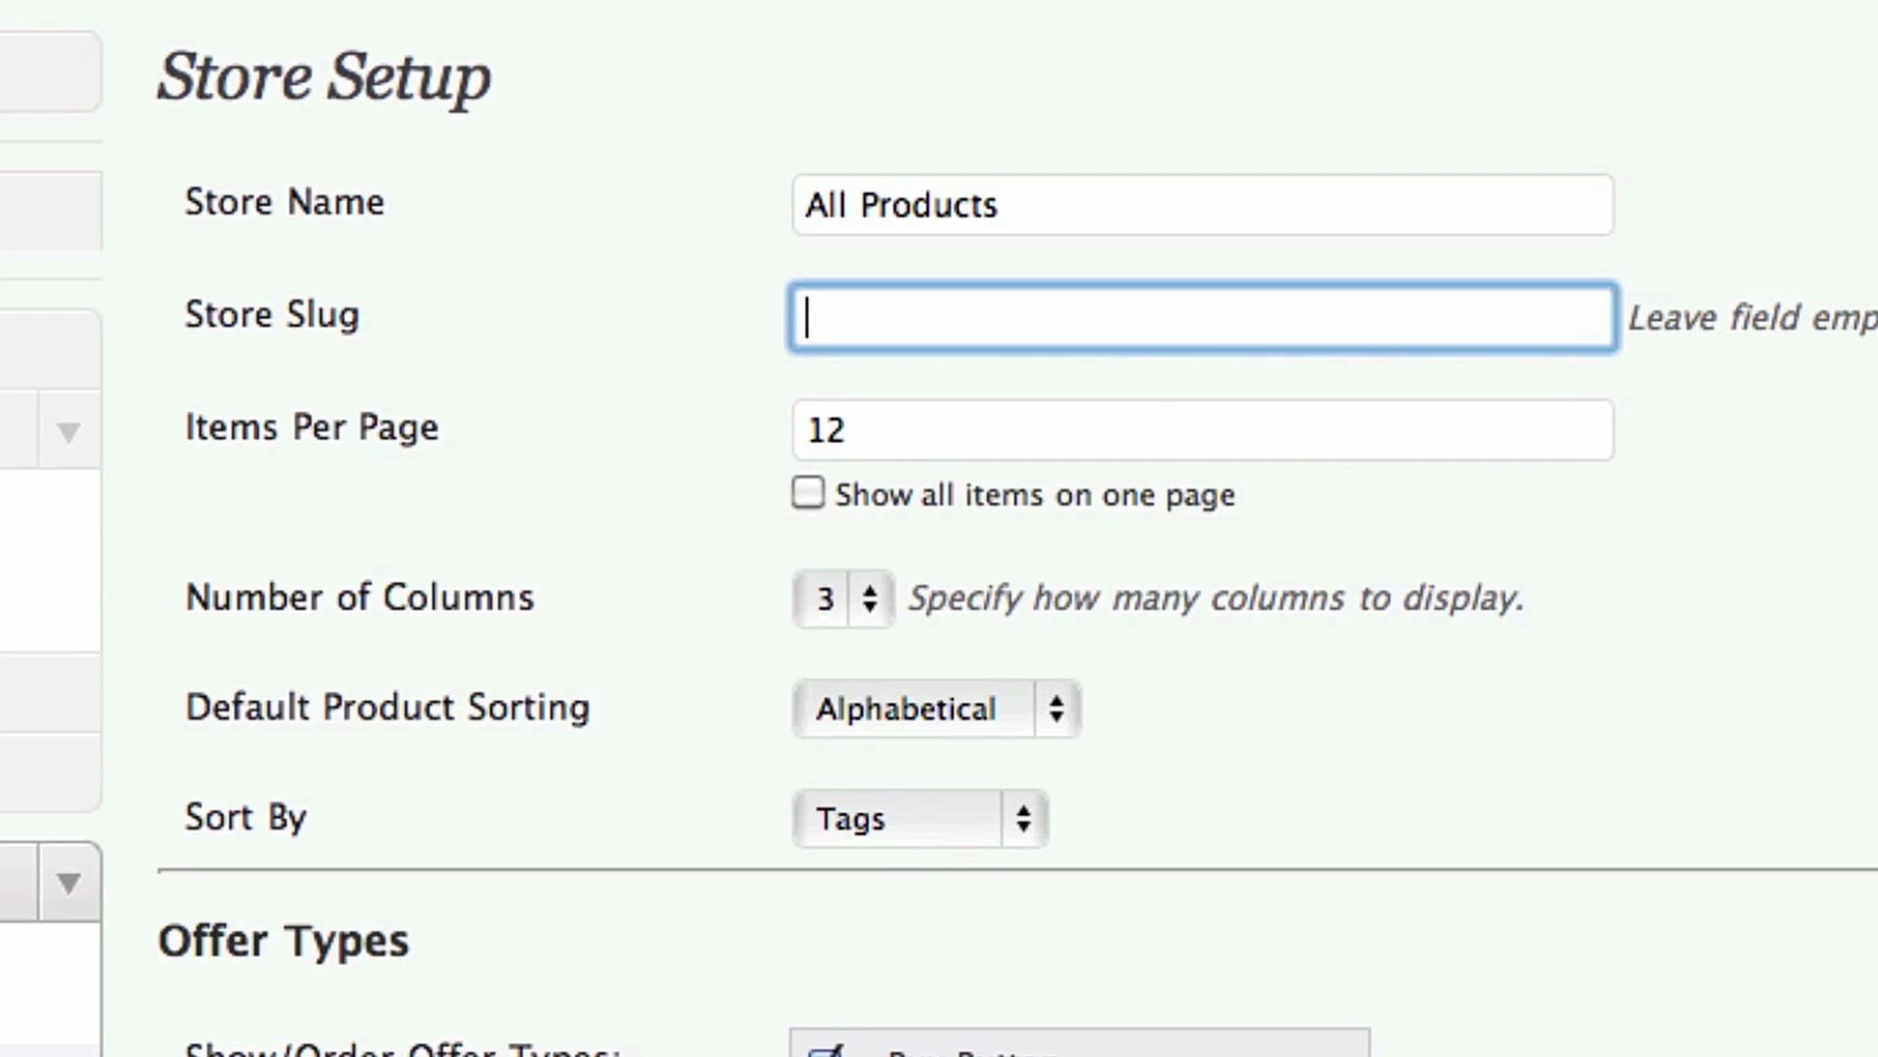
{"action": "type", "text": "all"}
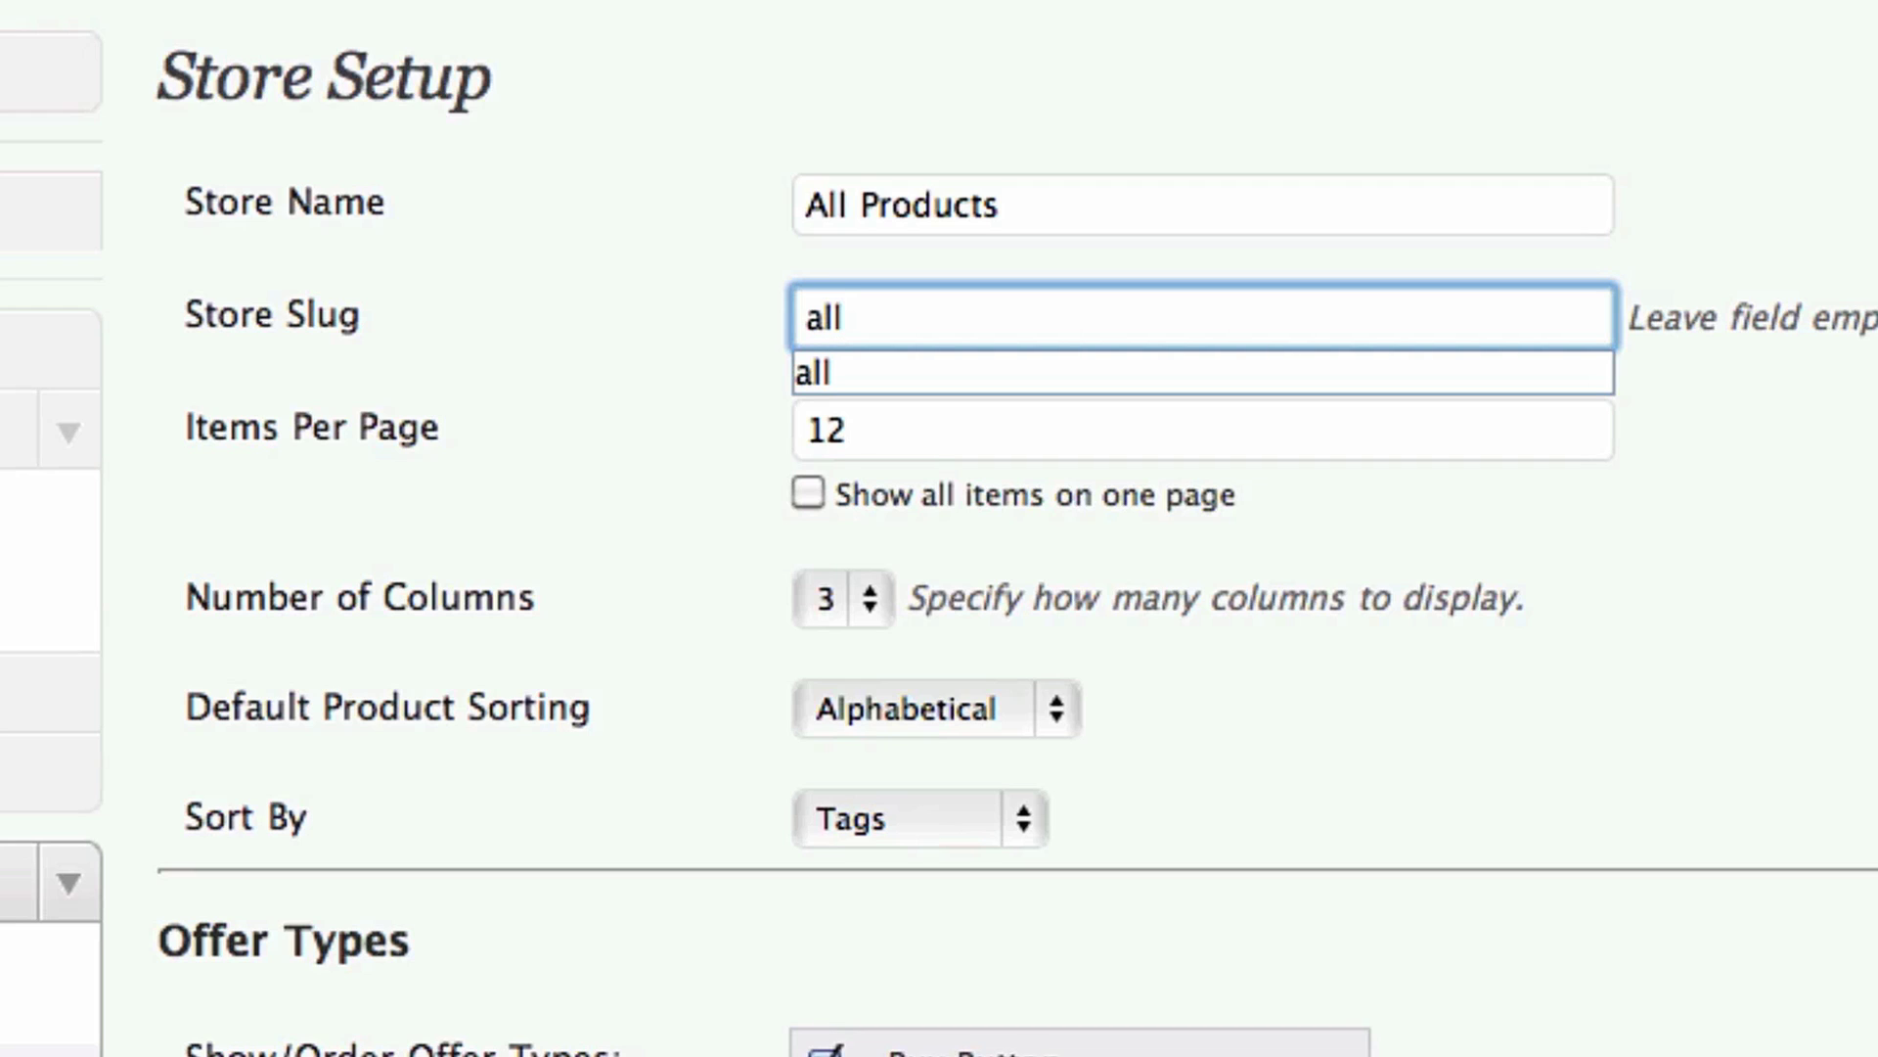
{"action": "key", "text": "Down"}
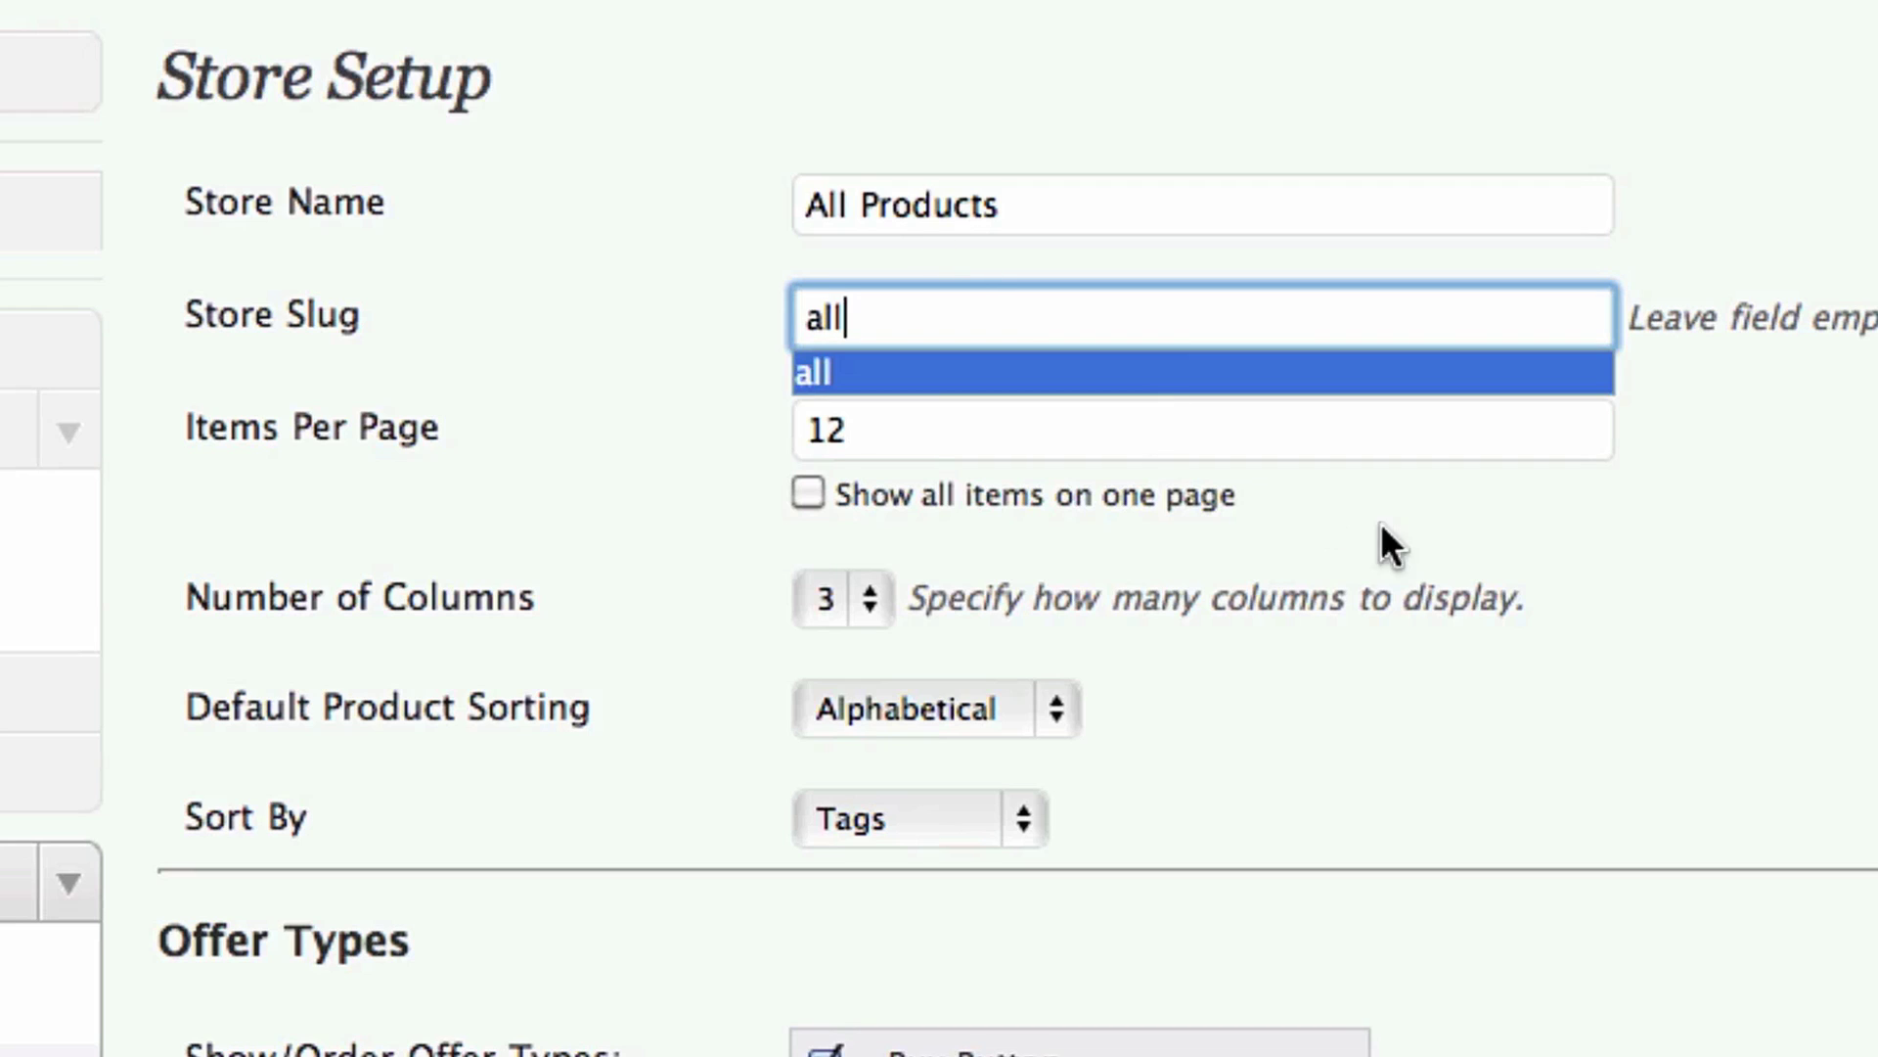
{"action": "left_click", "coordinate": [1858, 620]}
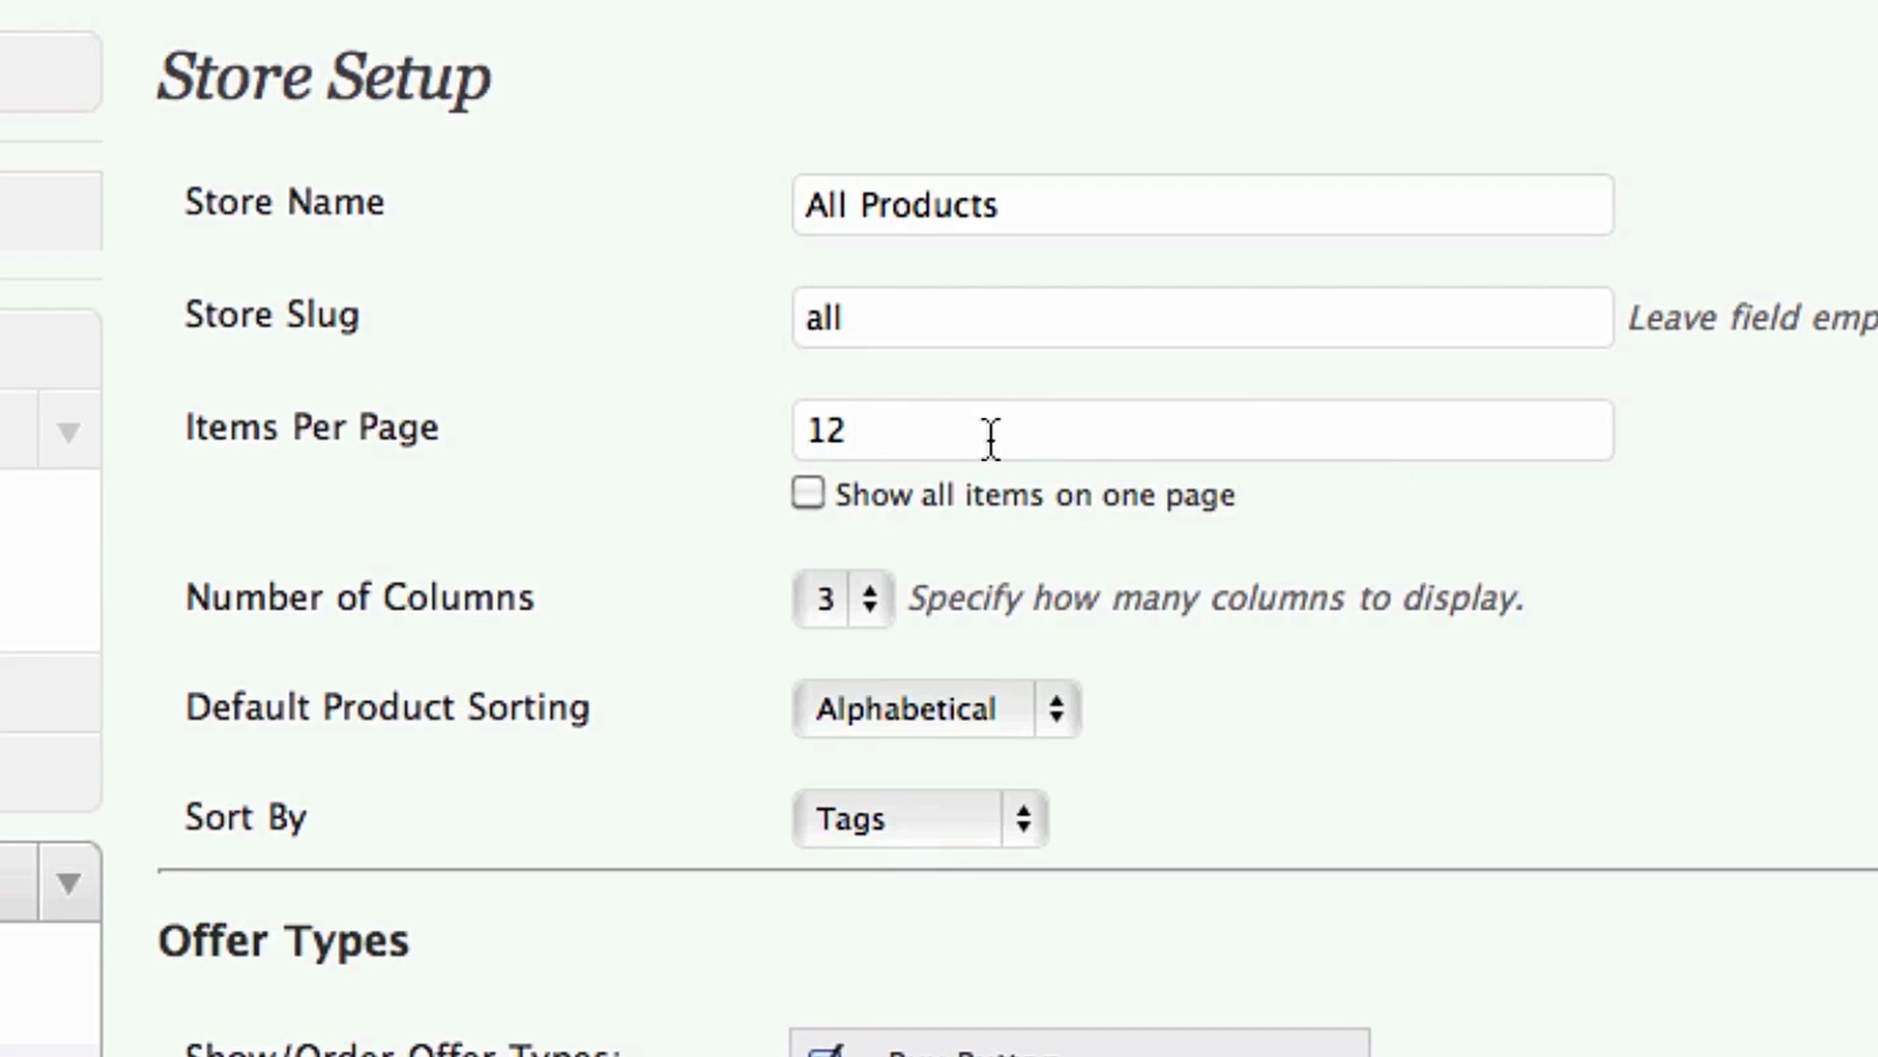
Set the store to 2 columns, keep Alphabetical default sorting, and set Sort By to Manual.
{"action": "left_click", "coordinate": [861, 585]}
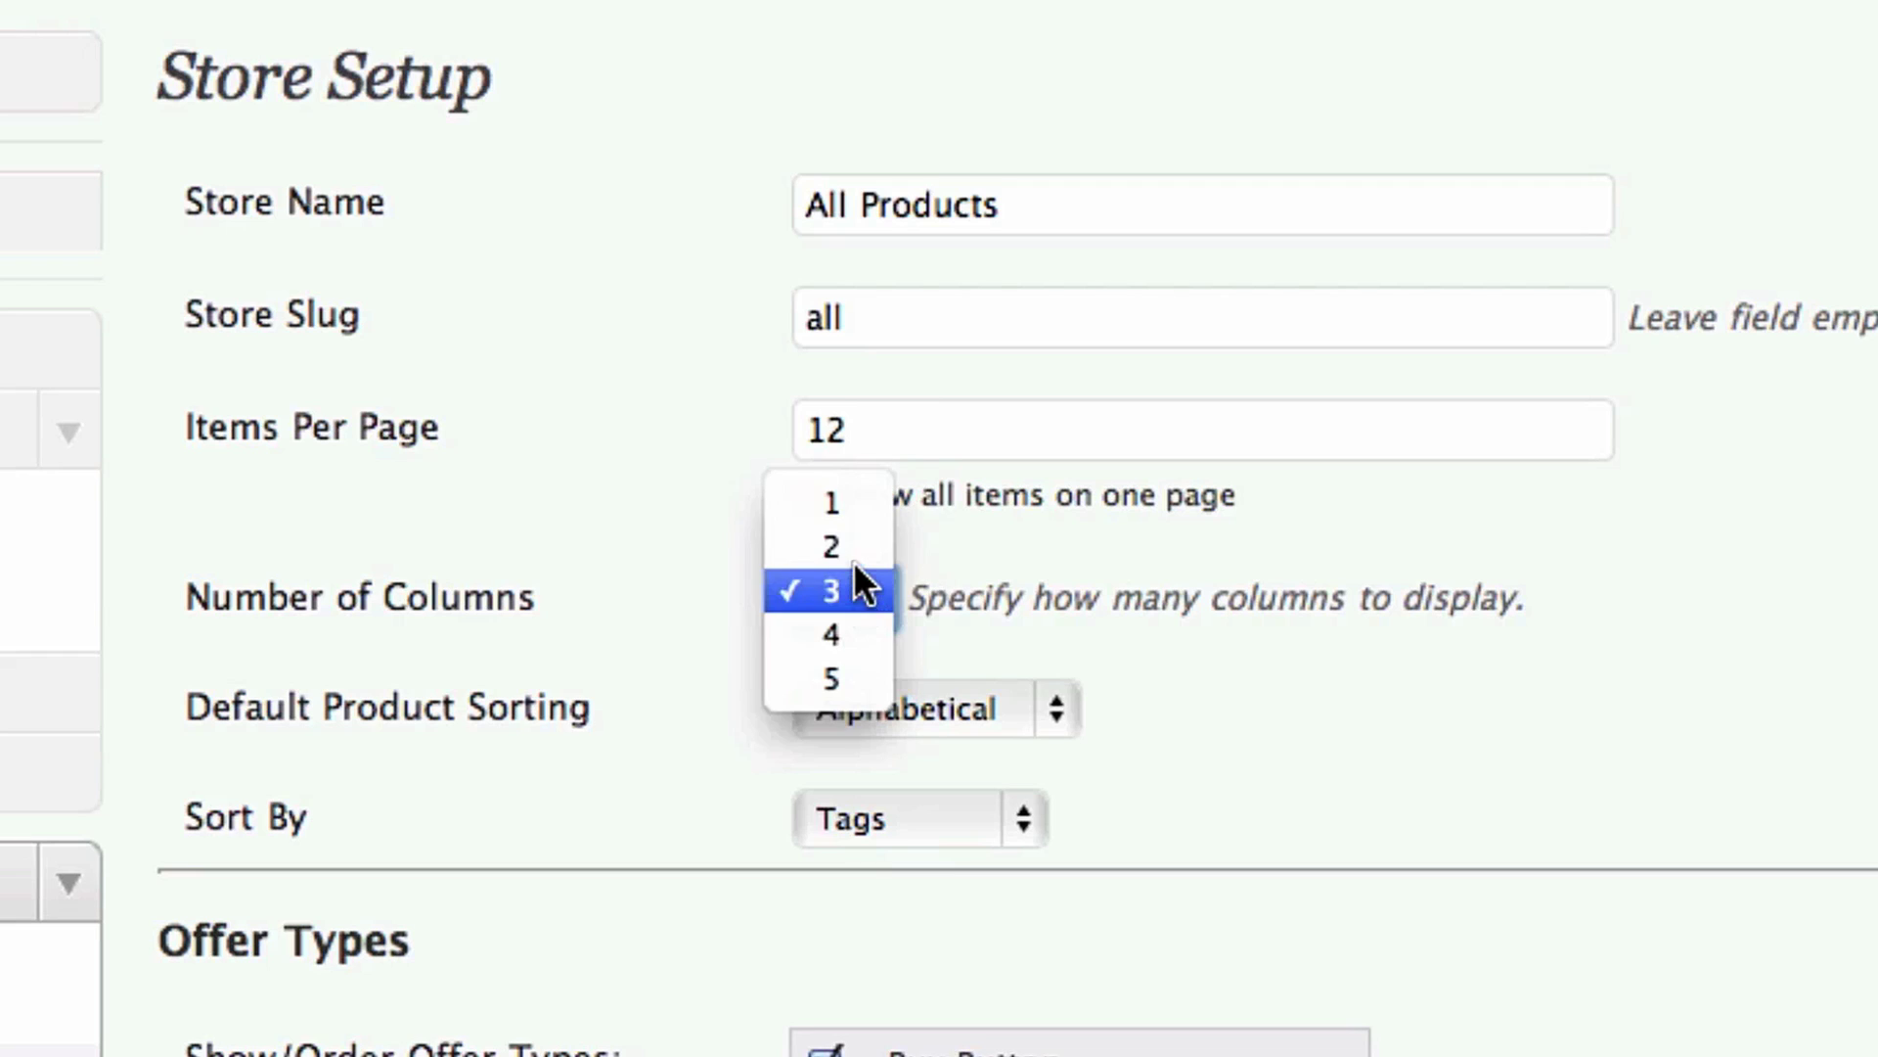
{"action": "left_click", "coordinate": [866, 555]}
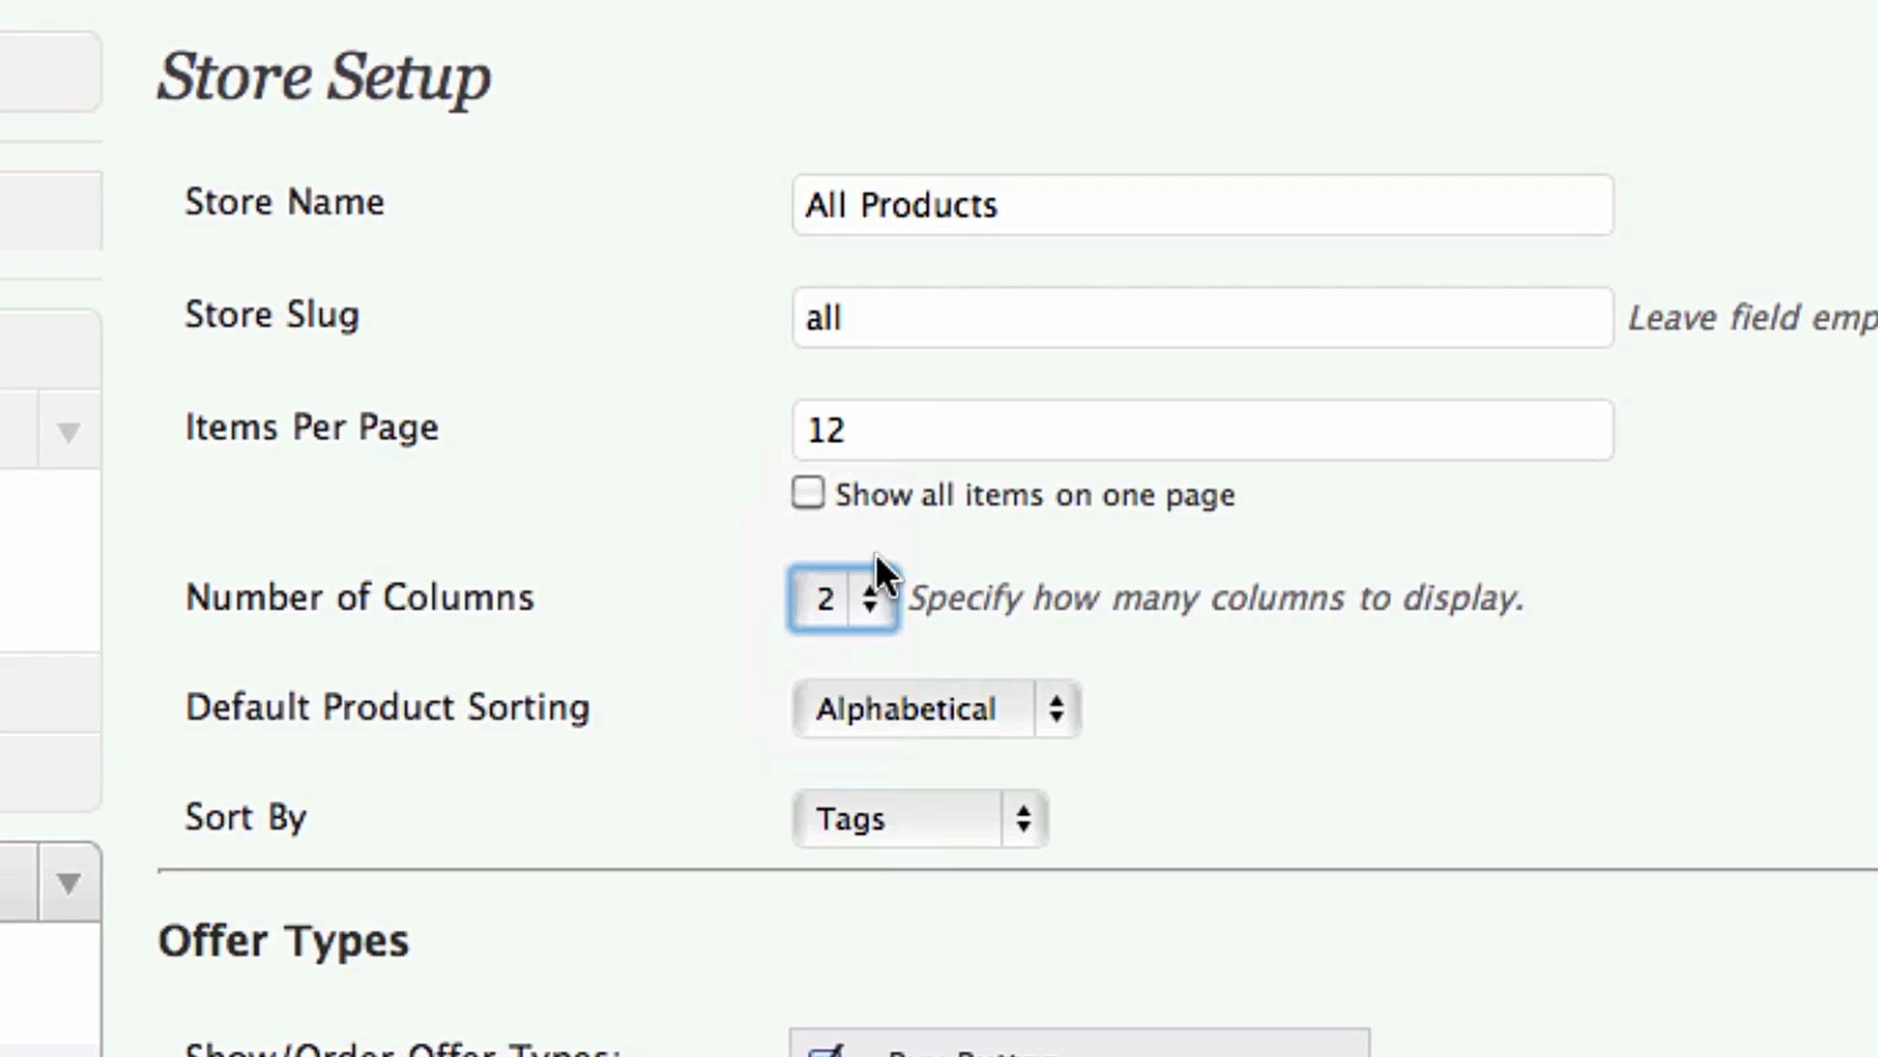
{"action": "left_click", "coordinate": [1048, 713]}
{"action": "left_click", "coordinate": [1107, 805]}
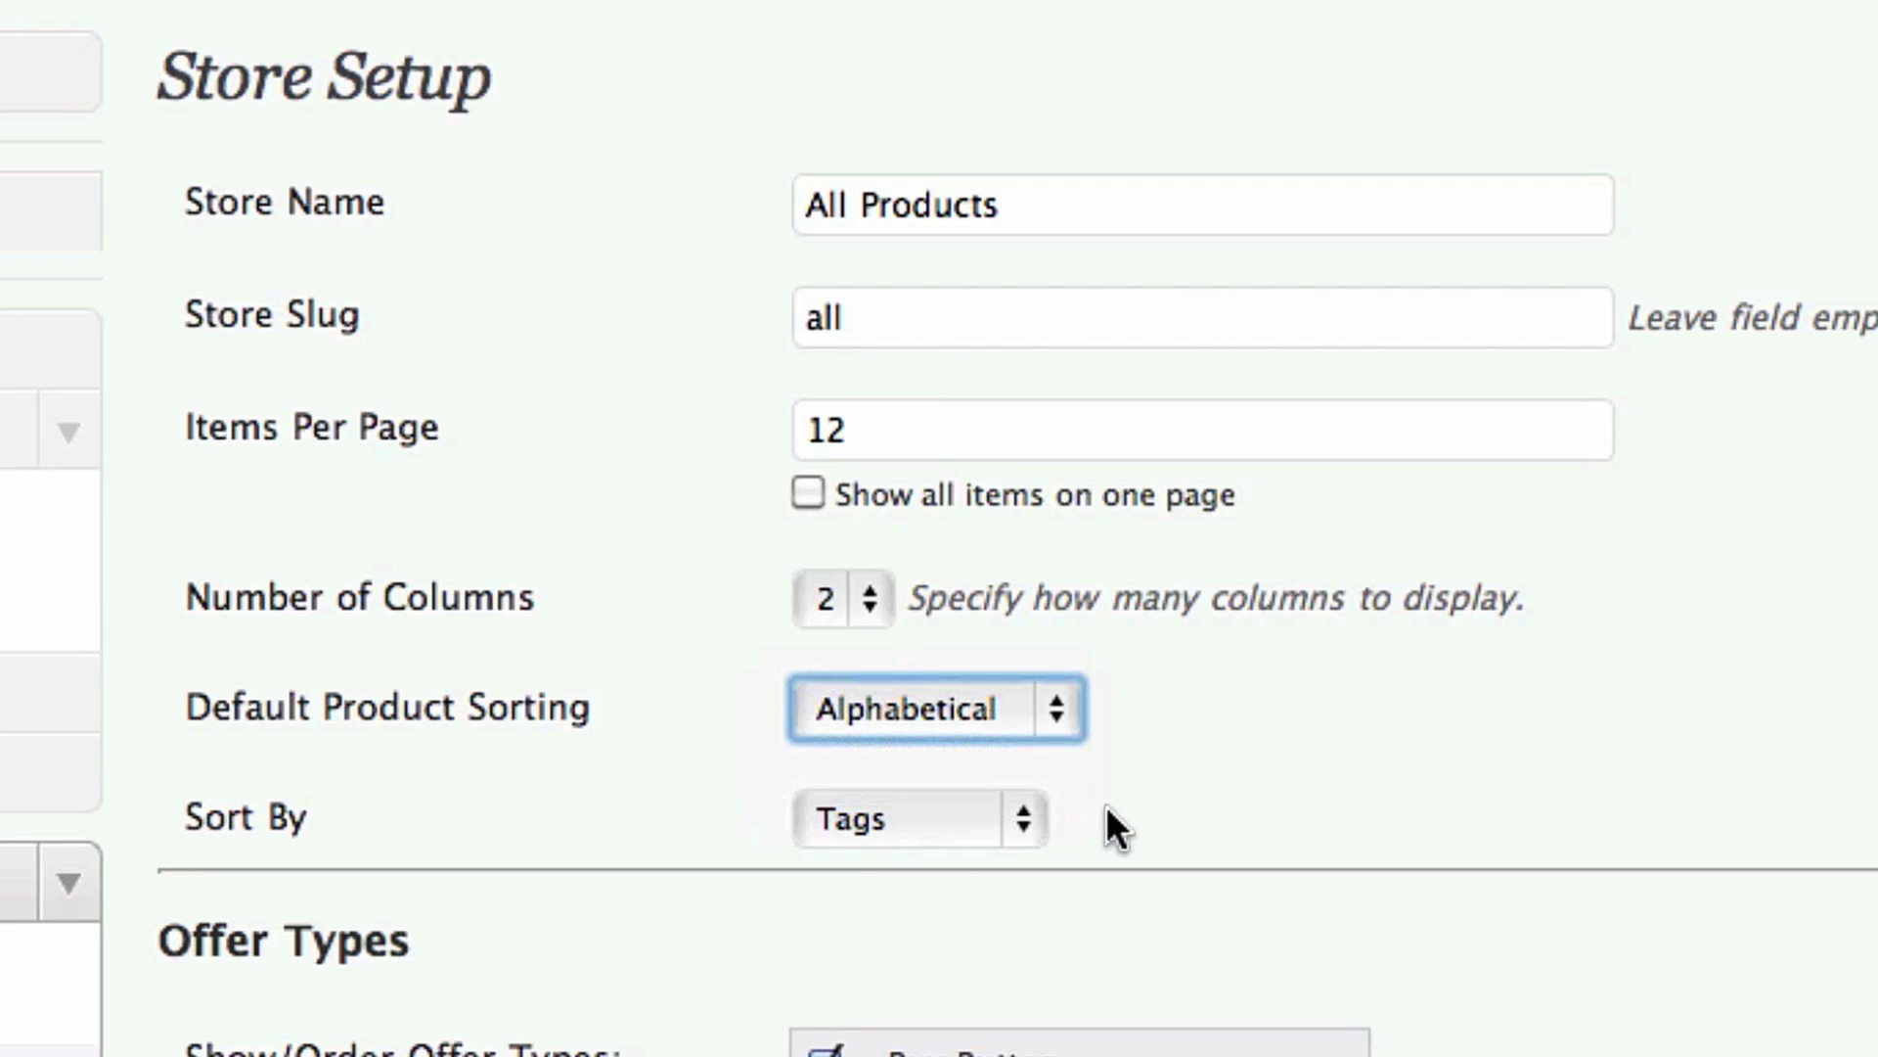
{"action": "left_click", "coordinate": [1022, 830]}
{"action": "left_click", "coordinate": [1010, 858]}
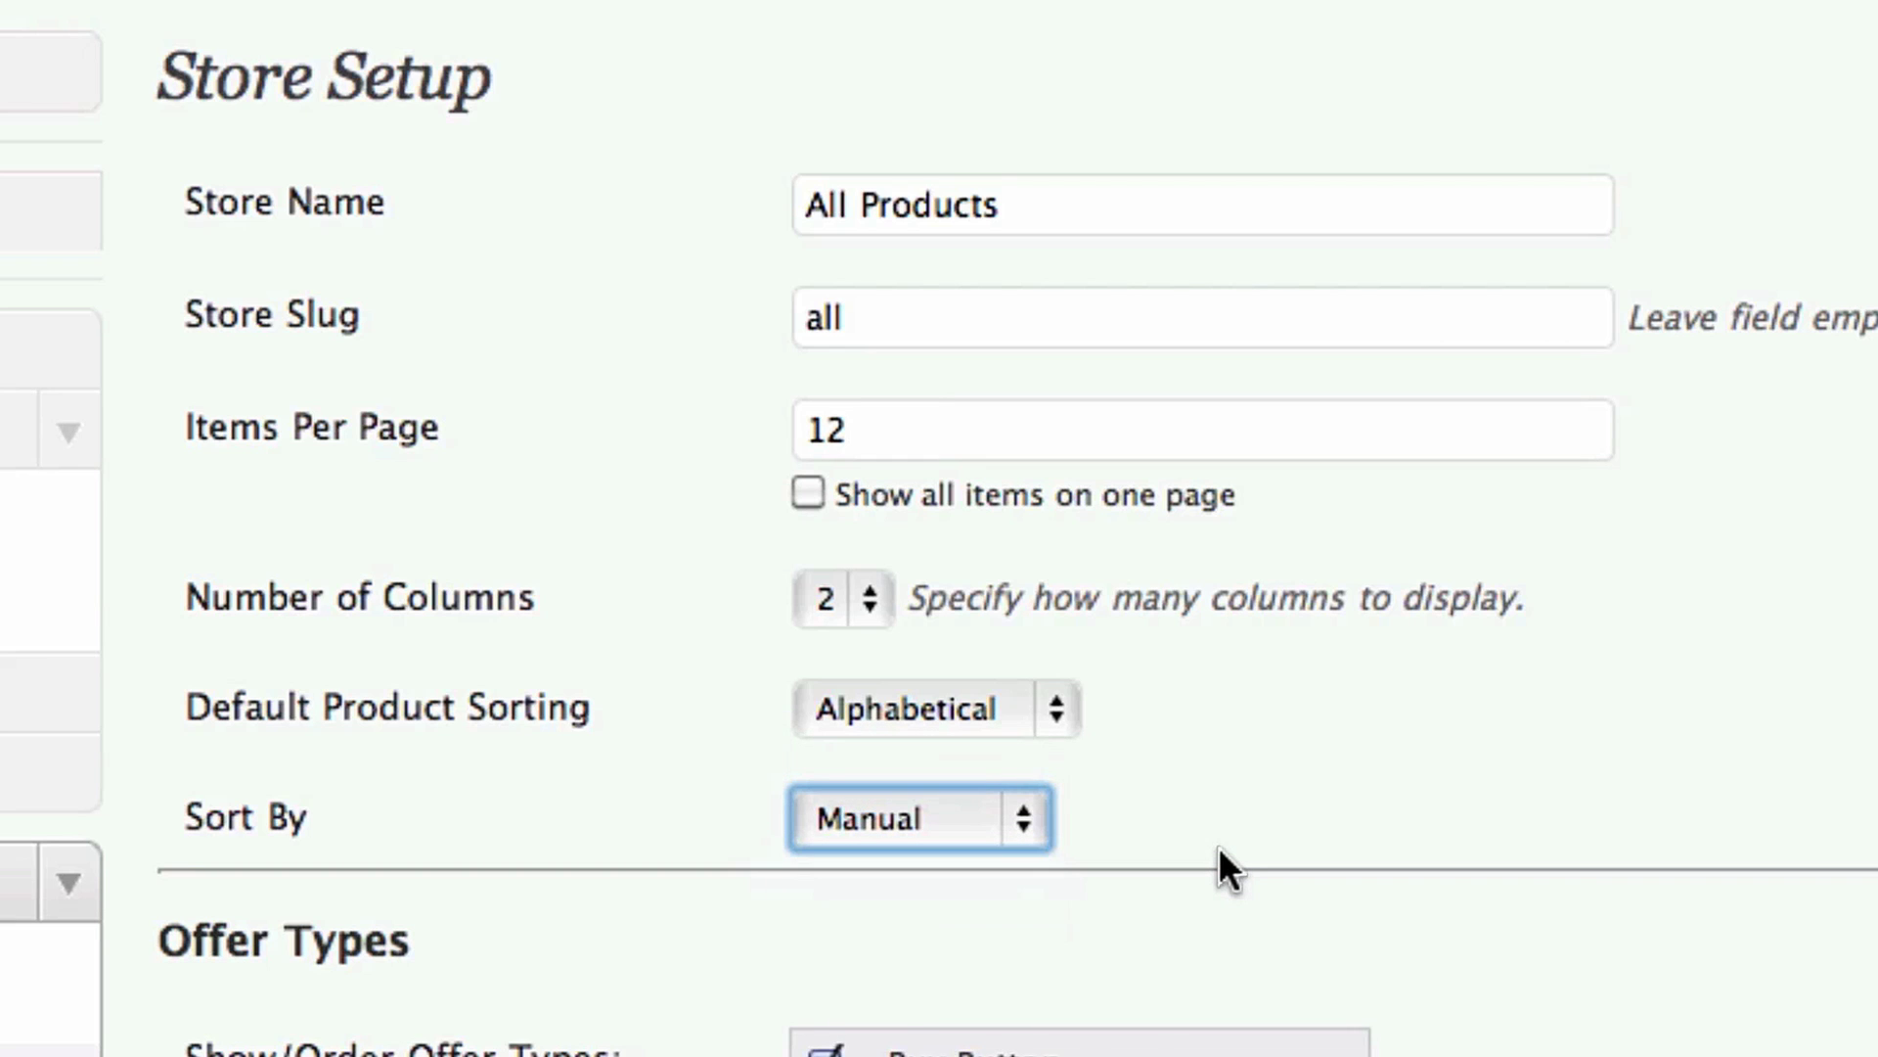
Tick Email For Media alongside Buy Button under the store's offer types.
{"action": "scroll", "coordinate": [1218, 847], "scroll_direction": "down", "scroll_amount": 10}
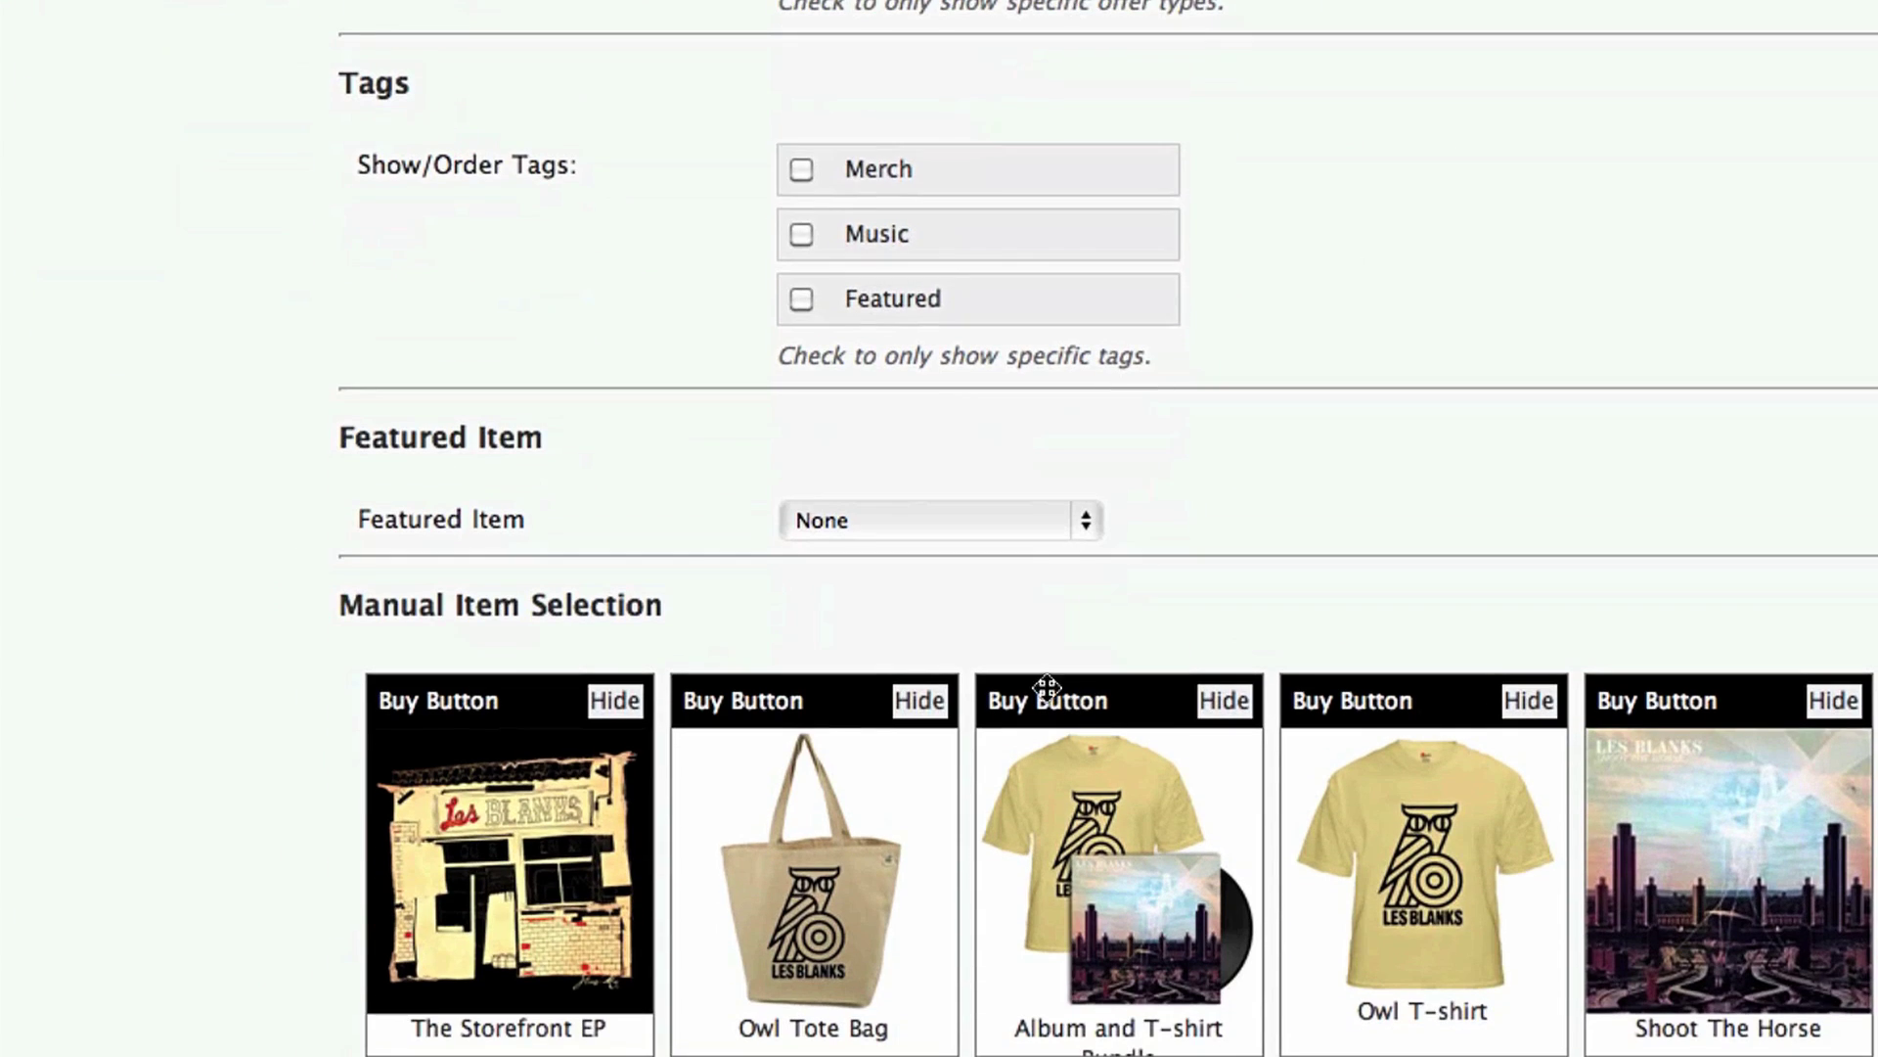
{"action": "scroll", "coordinate": [1310, 611], "scroll_direction": "up", "scroll_amount": 5}
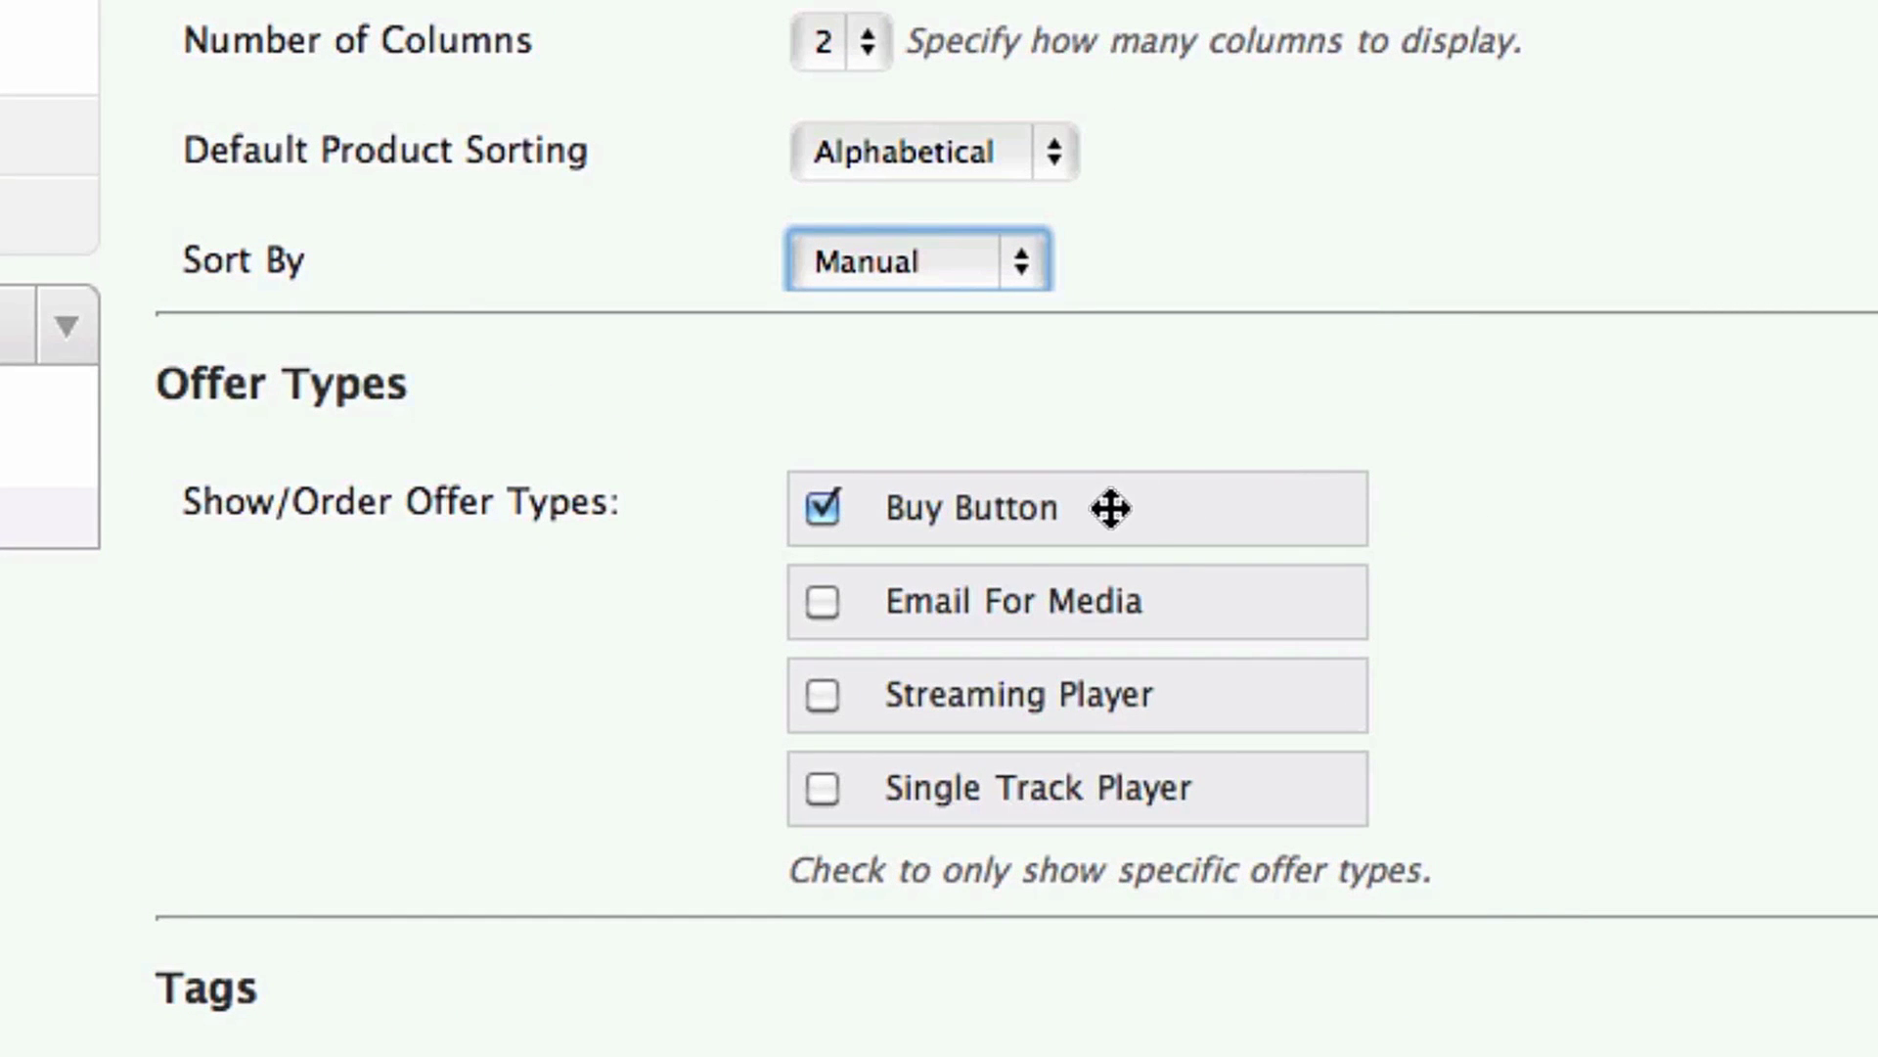
{"action": "left_click", "coordinate": [808, 600]}
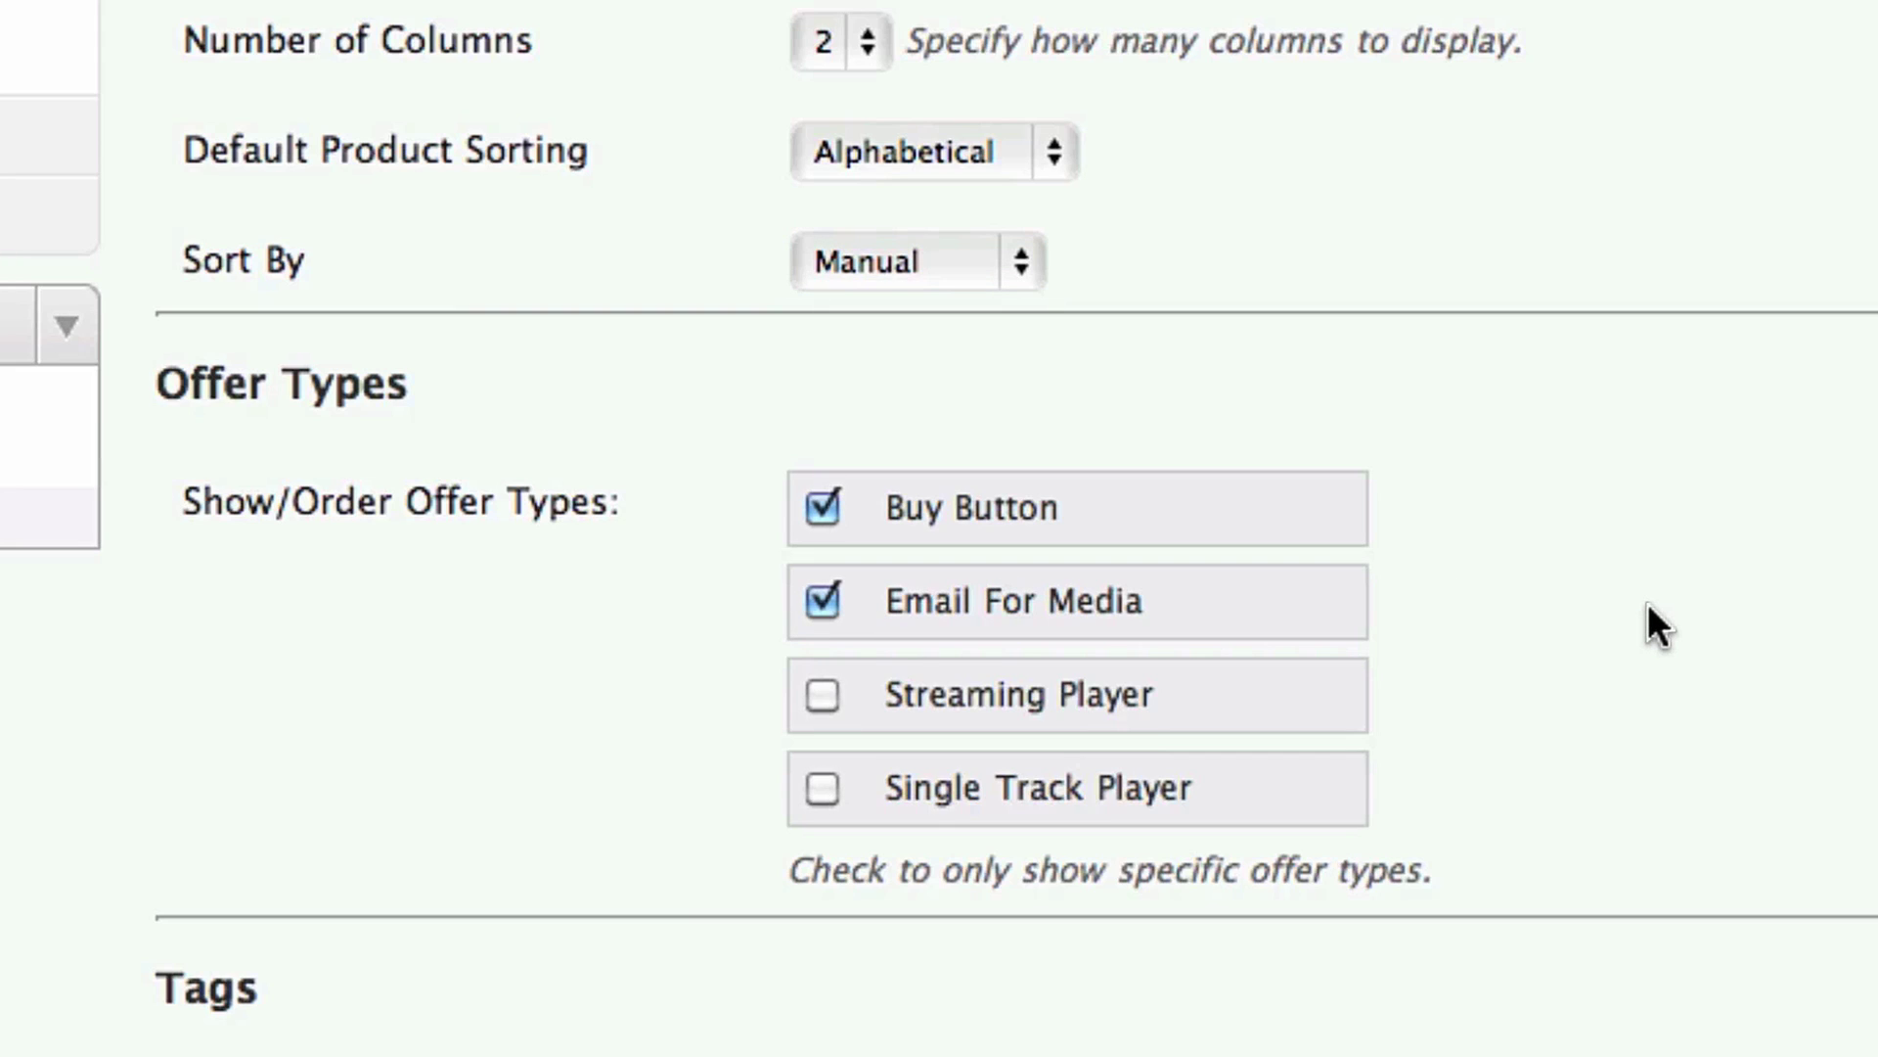
{"action": "scroll", "coordinate": [1647, 602], "scroll_direction": "down", "scroll_amount": 5}
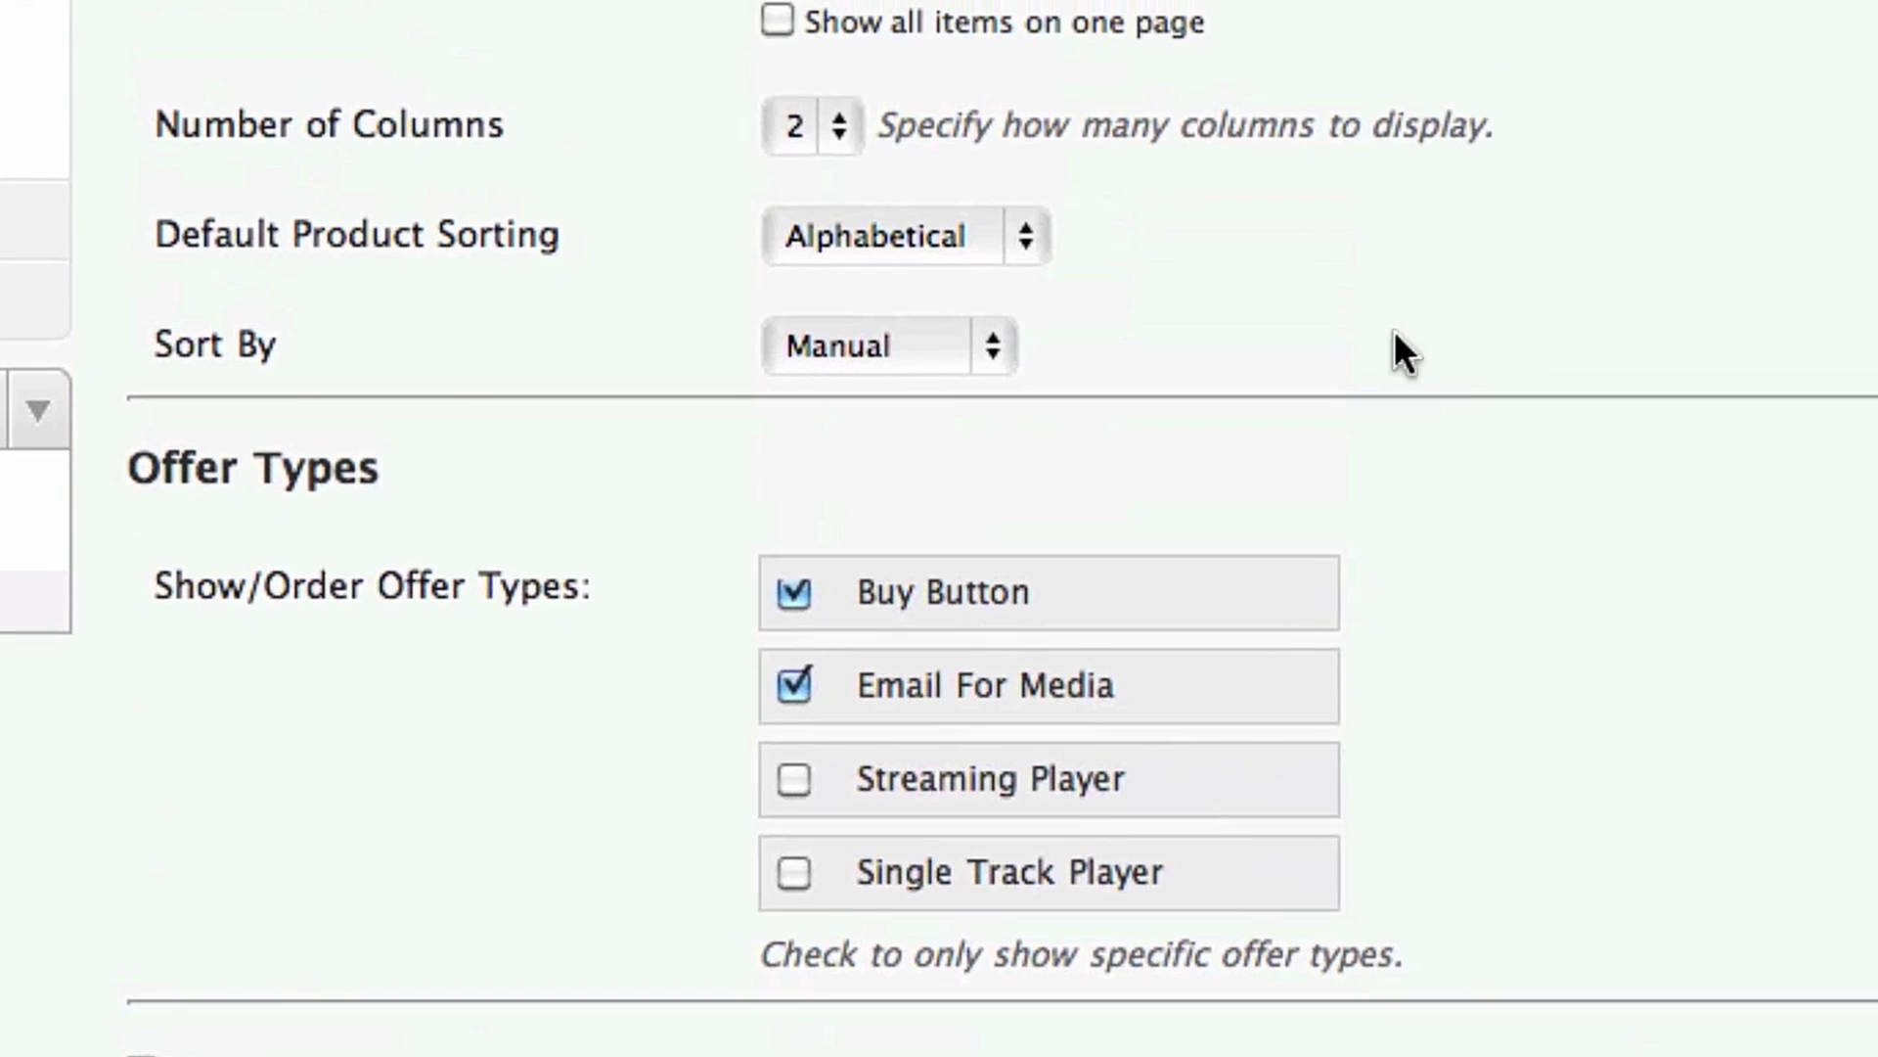
Keep Manual sorting and choose Album and T-shirt Bundle as the featured item.
{"action": "left_click", "coordinate": [992, 345]}
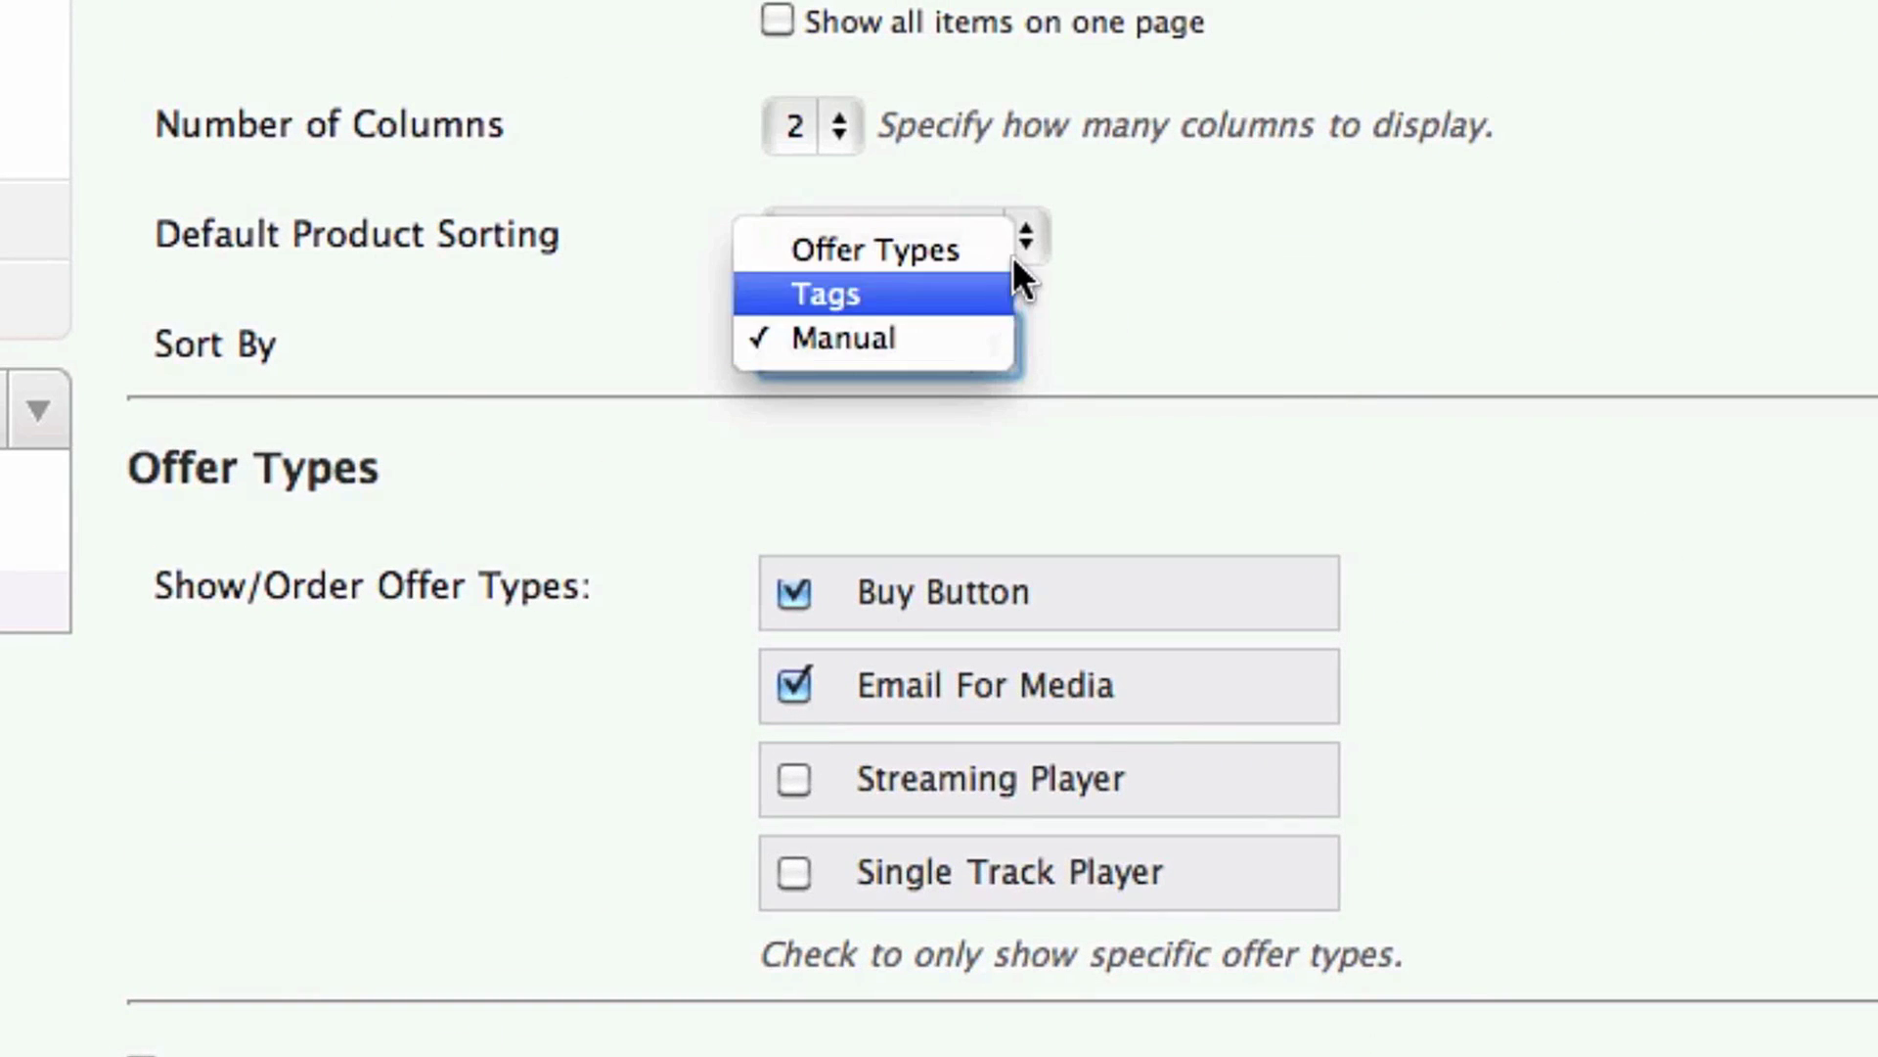
{"action": "left_click", "coordinate": [965, 342]}
{"action": "mouse_move", "coordinate": [1203, 684]}
{"action": "left_mouse_down"}
{"action": "mouse_move", "coordinate": [1190, 796]}
{"action": "mouse_move", "coordinate": [1202, 681]}
{"action": "left_mouse_up"}
{"action": "left_click", "coordinate": [1138, 874]}
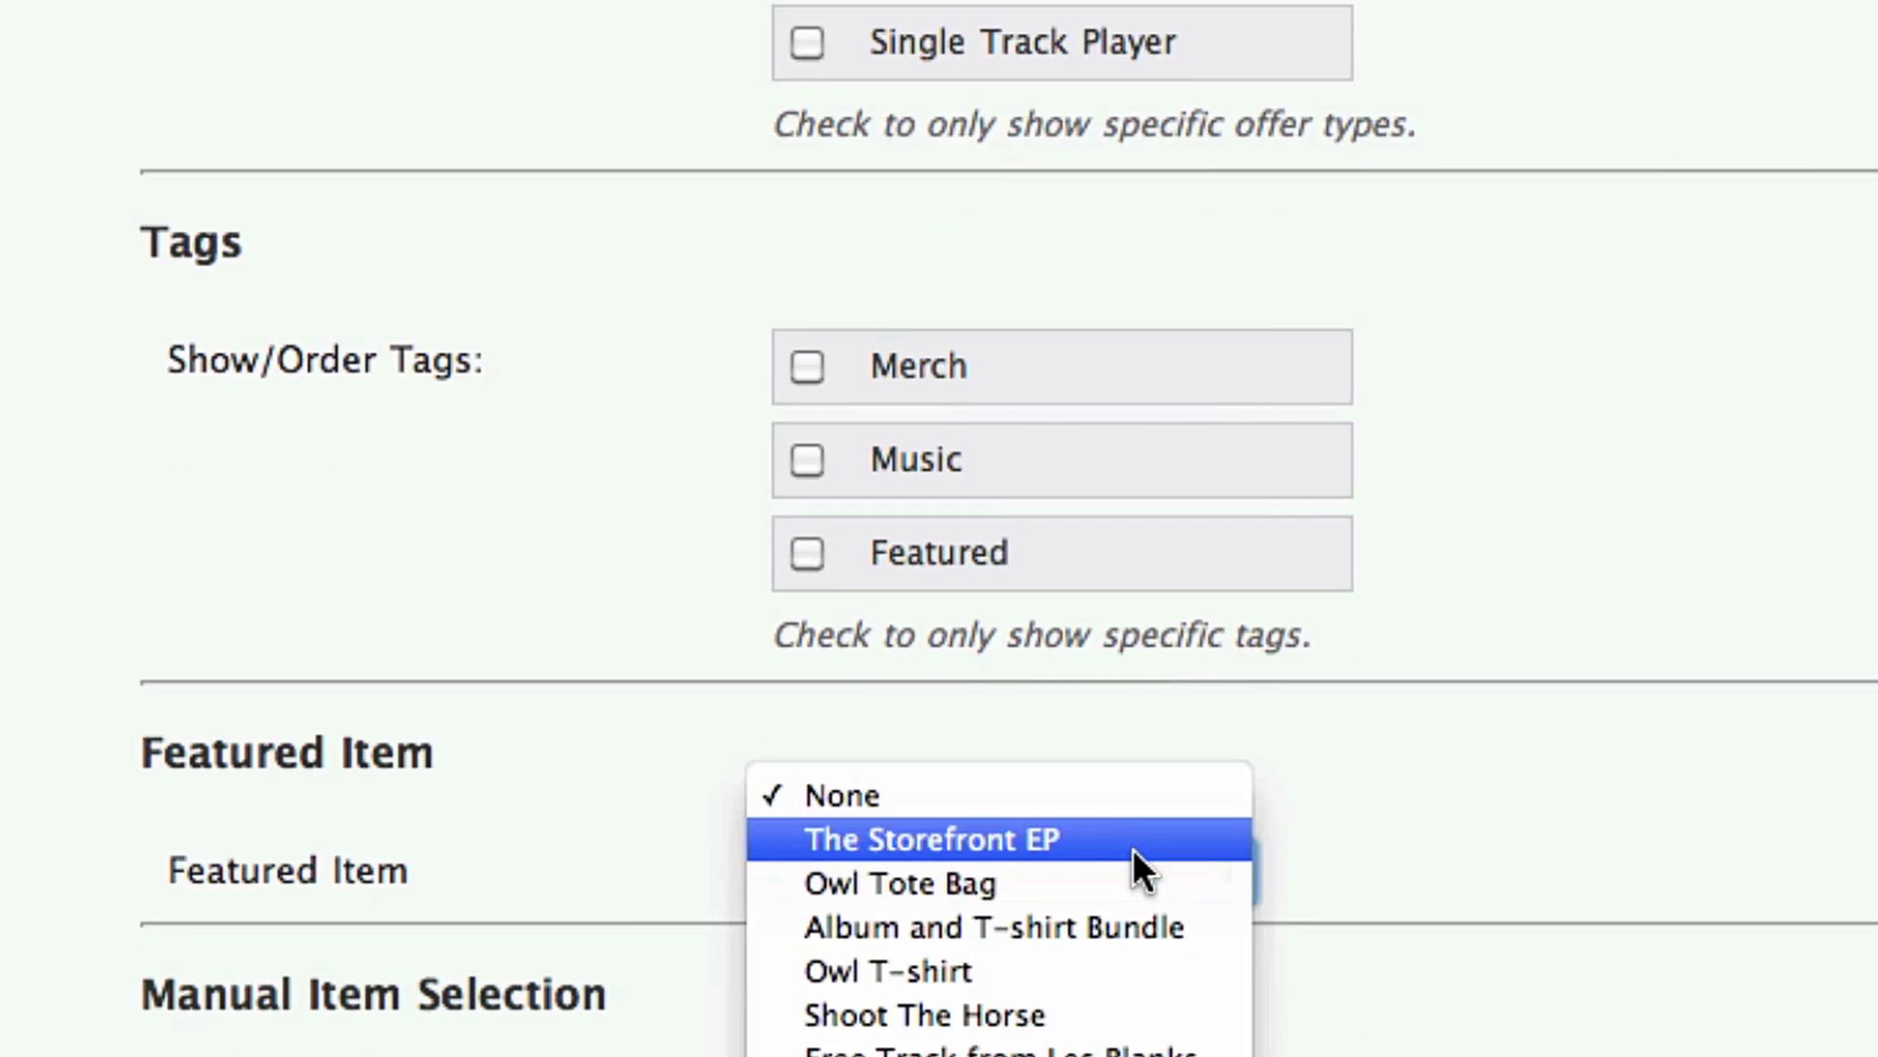
{"action": "left_click", "coordinate": [1124, 921]}
Hide the bundle from the grid and reorder Shoot The Horse second, Owl T-shirt third.
{"action": "scroll", "coordinate": [1629, 893], "scroll_direction": "down", "scroll_amount": 5}
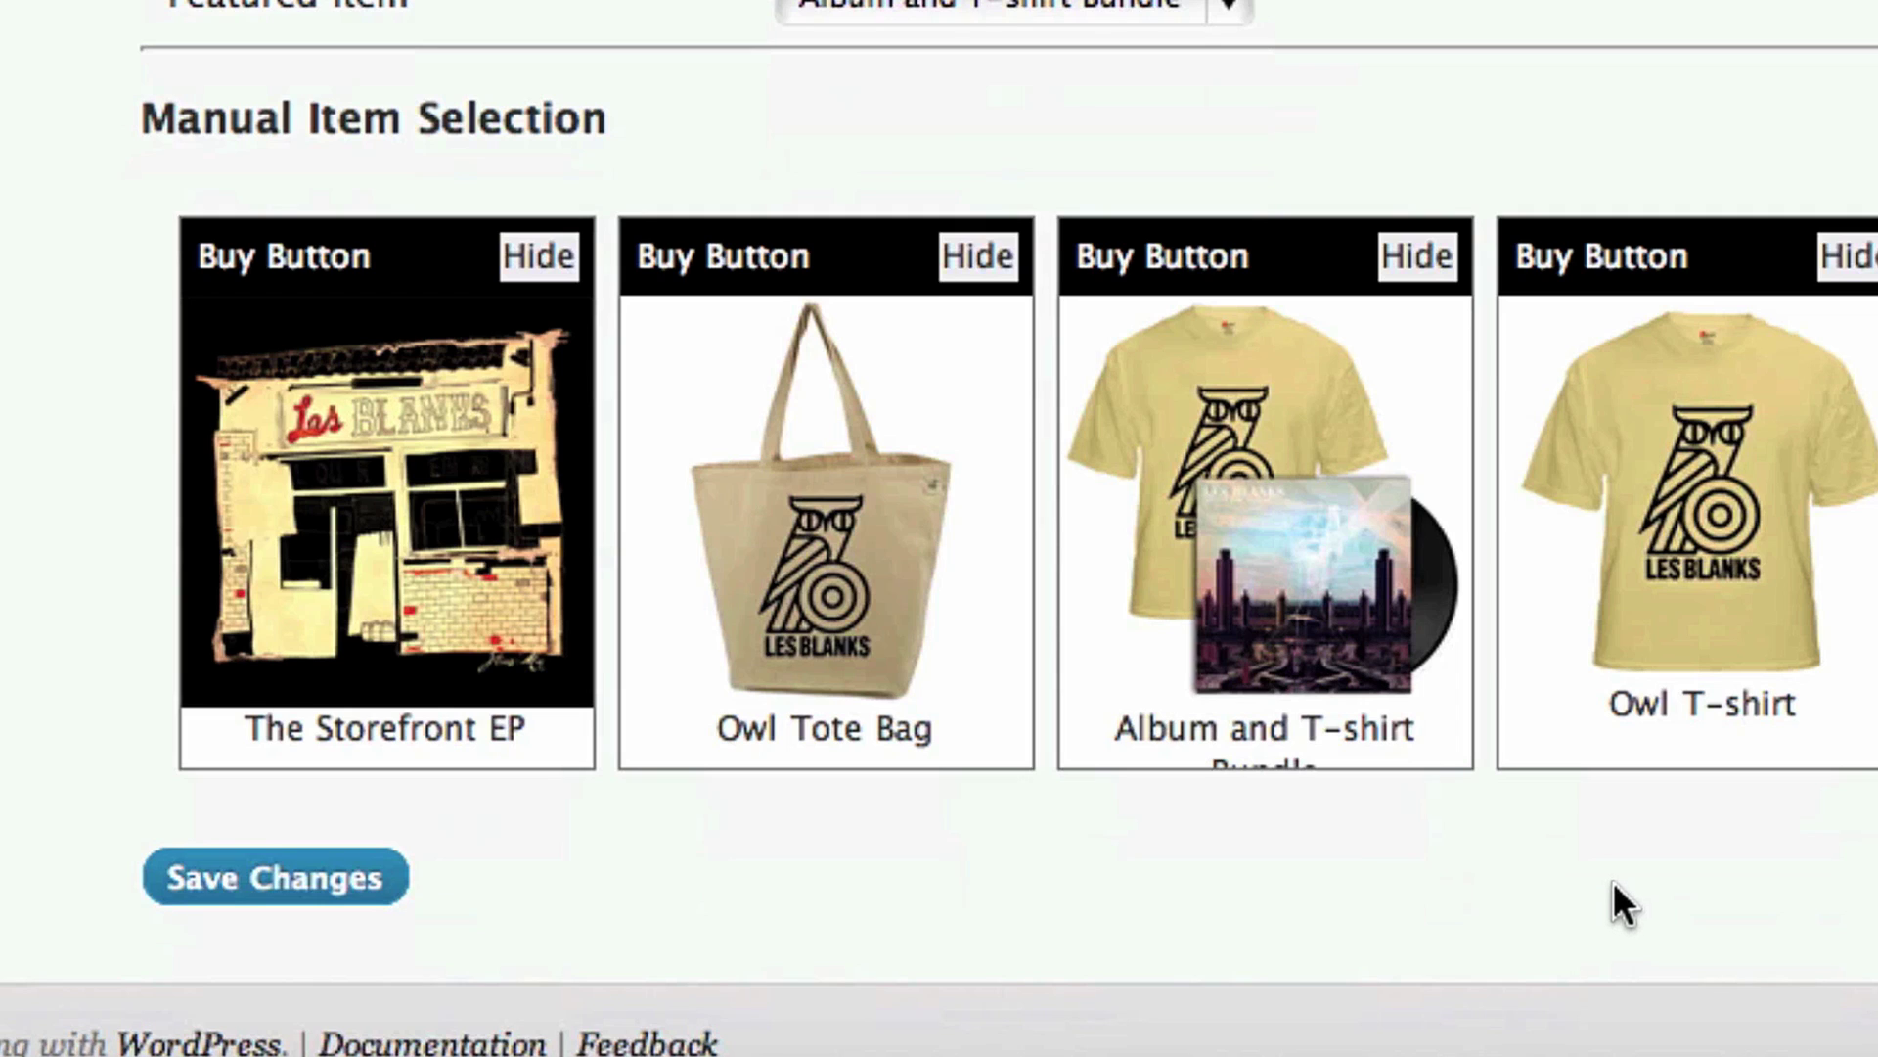
{"action": "left_click", "coordinate": [1416, 257]}
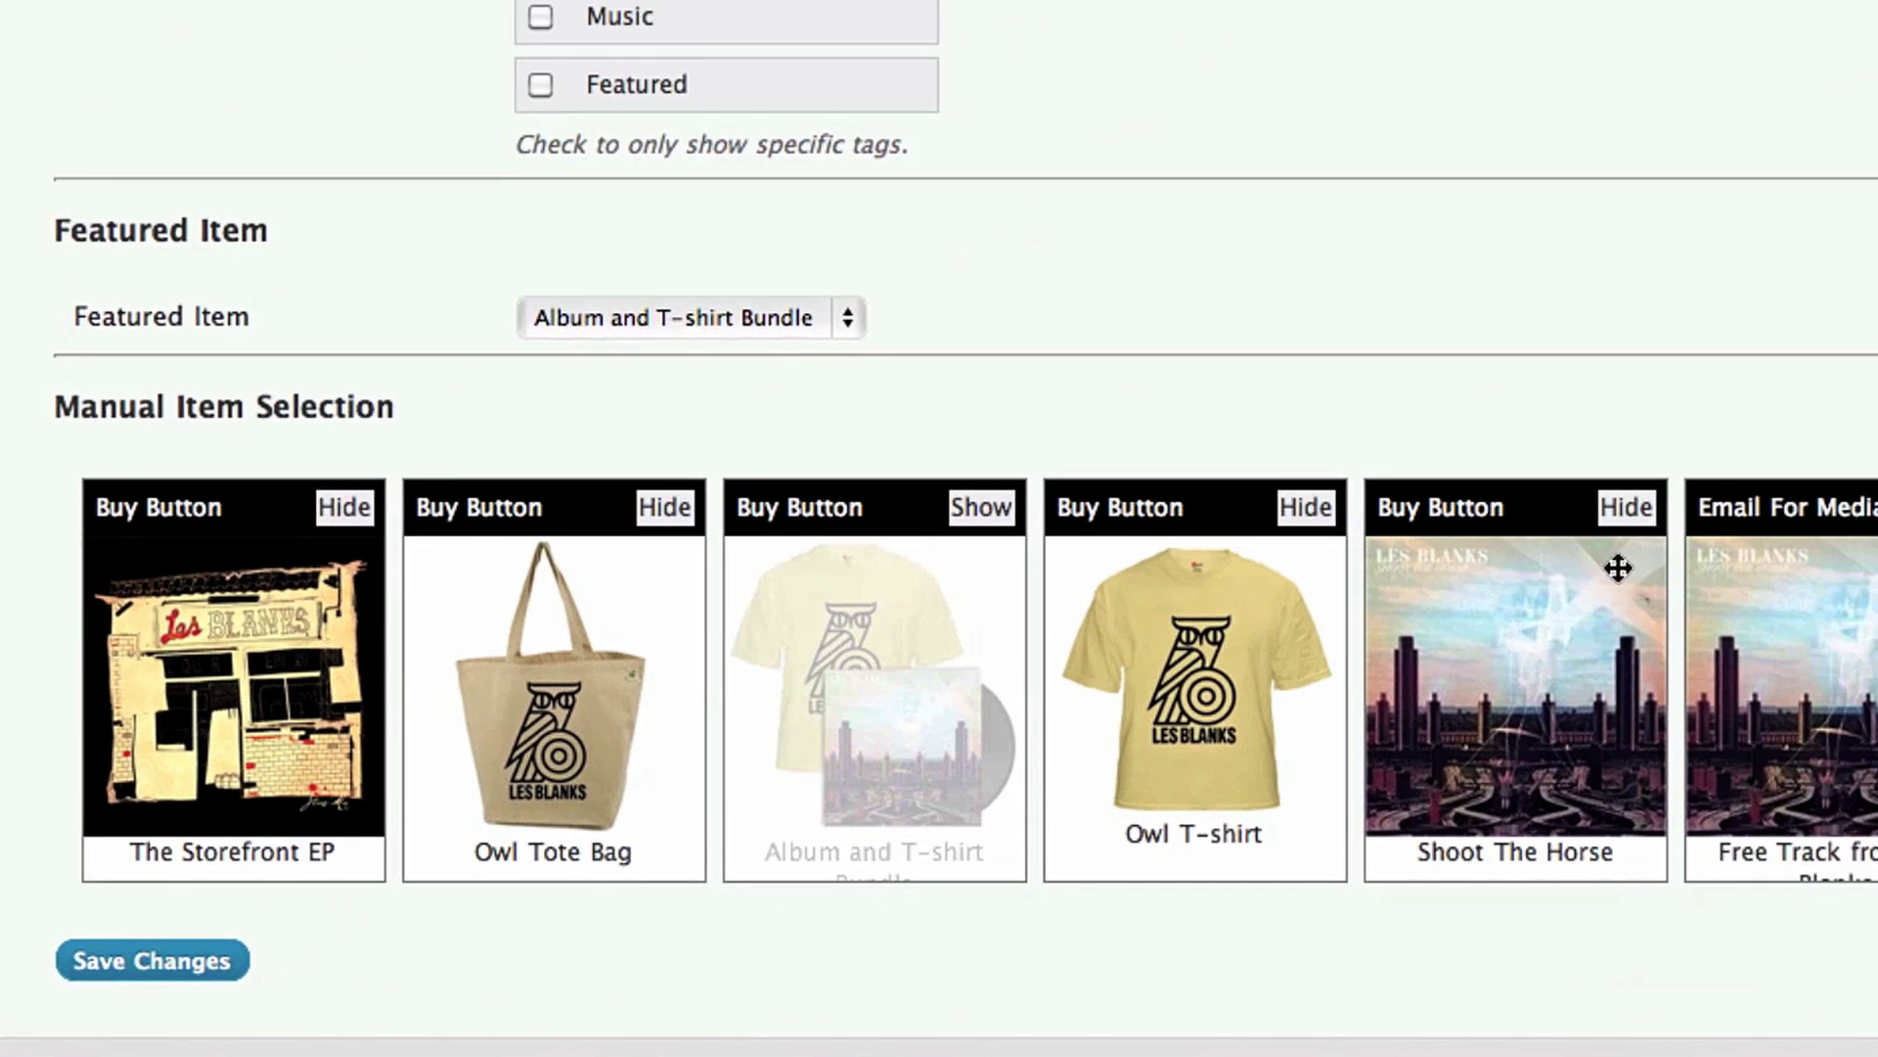
{"action": "left_click_drag", "start_coordinate": [1522, 512], "coordinate": [416, 524]}
{"action": "left_click_drag", "start_coordinate": [1464, 511], "coordinate": [851, 518]}
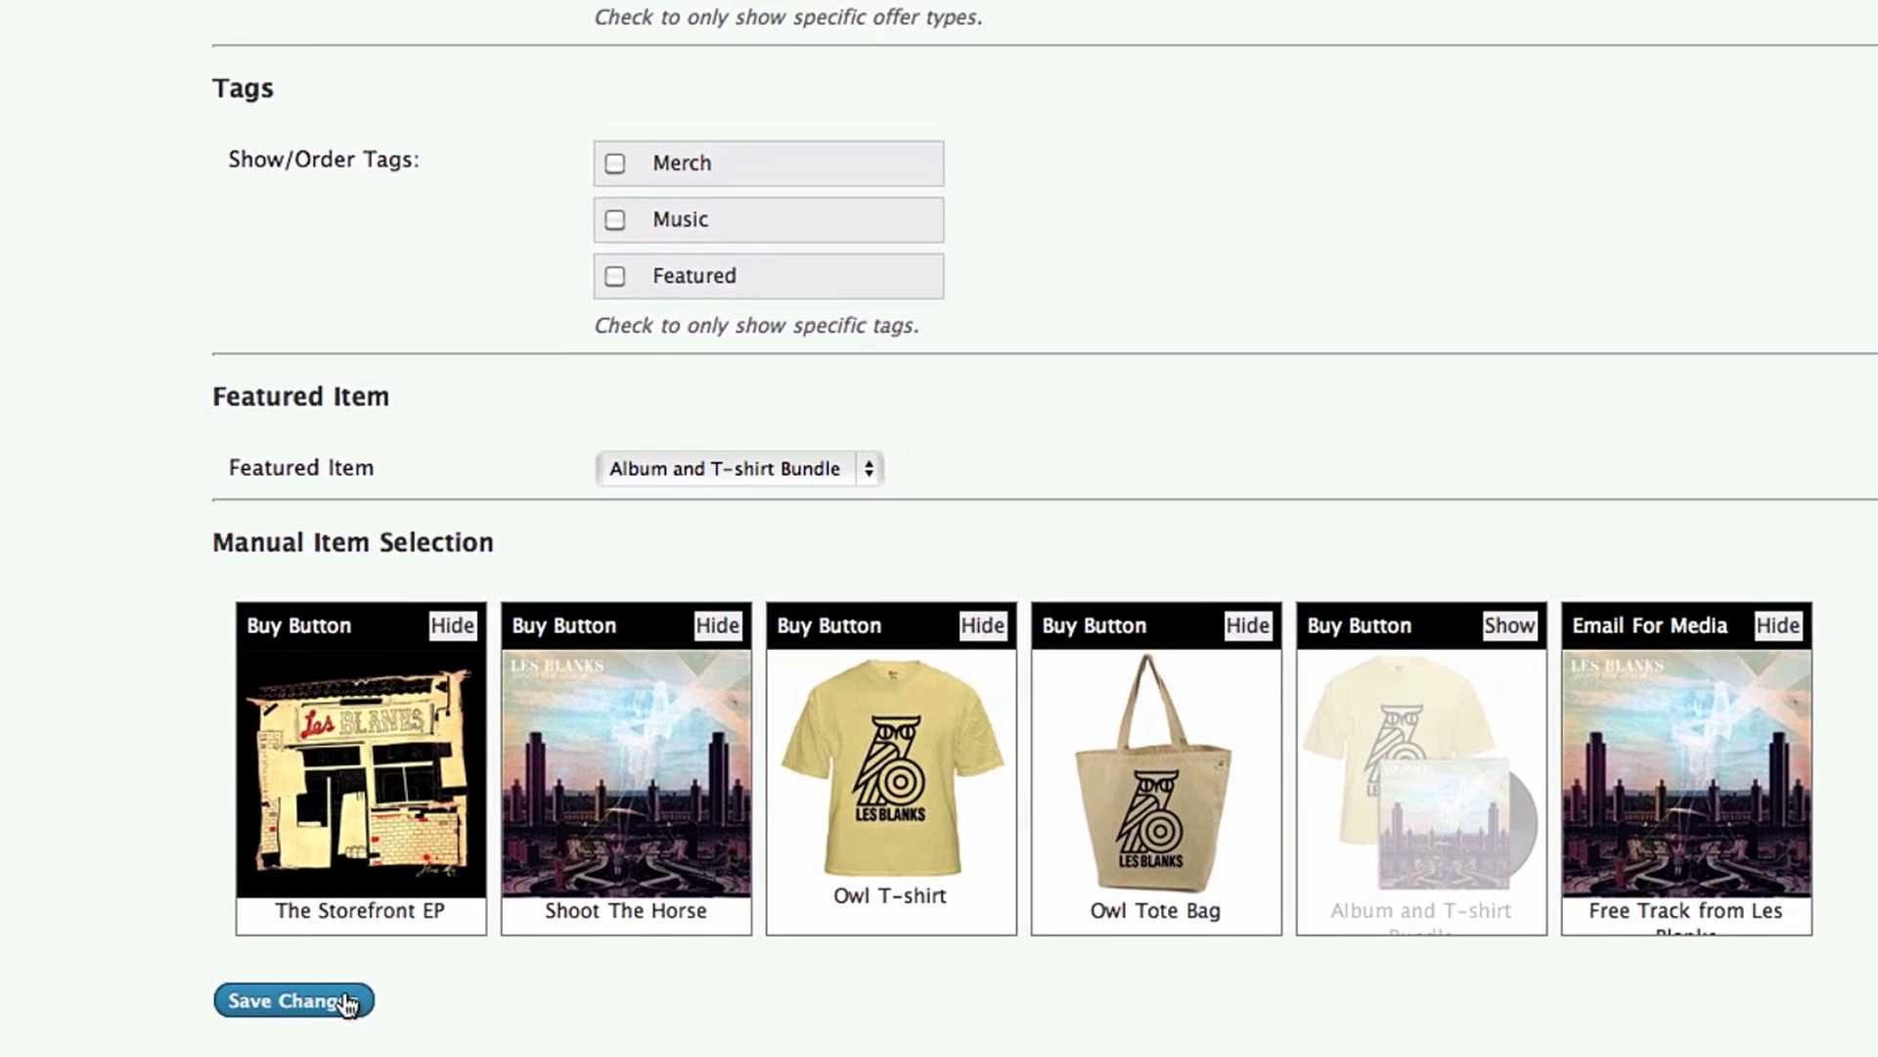
Save the All Products store, browse its live page, and open the Owl T-shirt details.
{"action": "left_click", "coordinate": [210, 962]}
{"action": "left_click", "coordinate": [476, 133]}
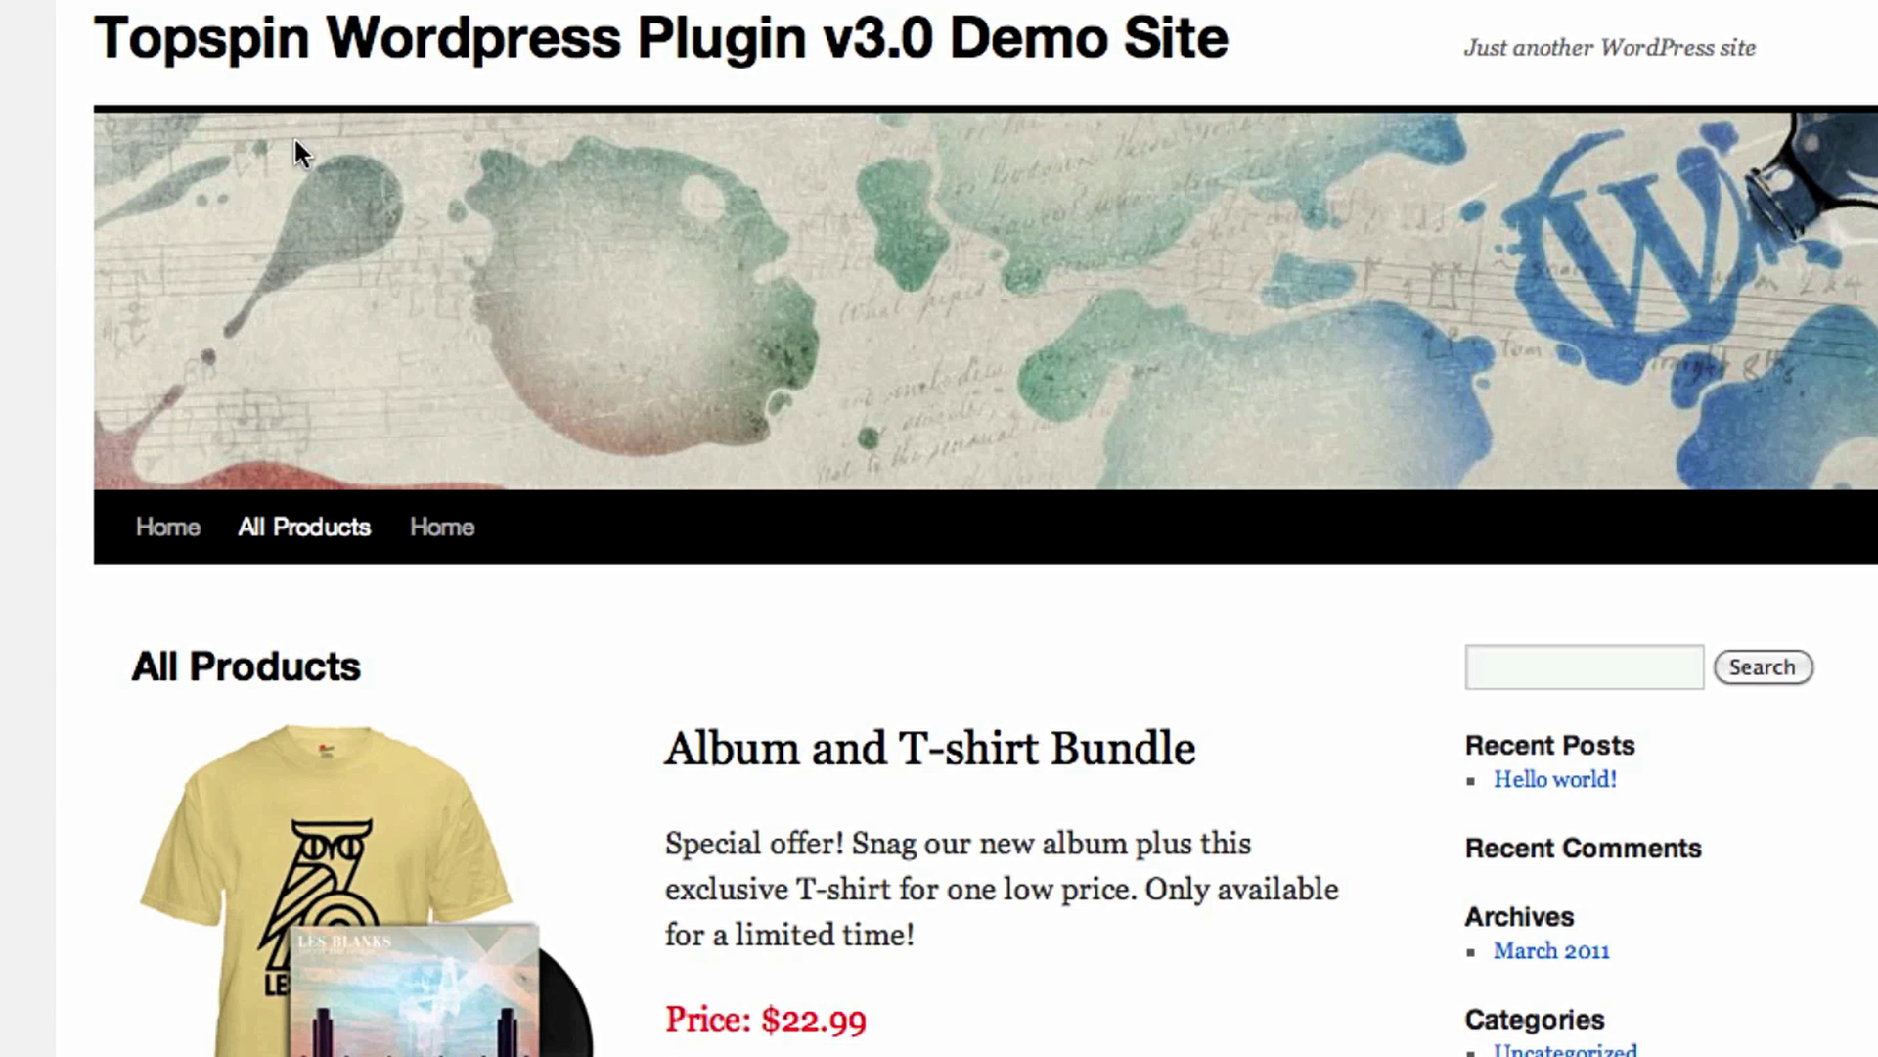
{"action": "scroll", "coordinate": [372, 326], "scroll_direction": "down", "scroll_amount": 1}
{"action": "scroll", "coordinate": [371, 326], "scroll_direction": "down", "scroll_amount": 3}
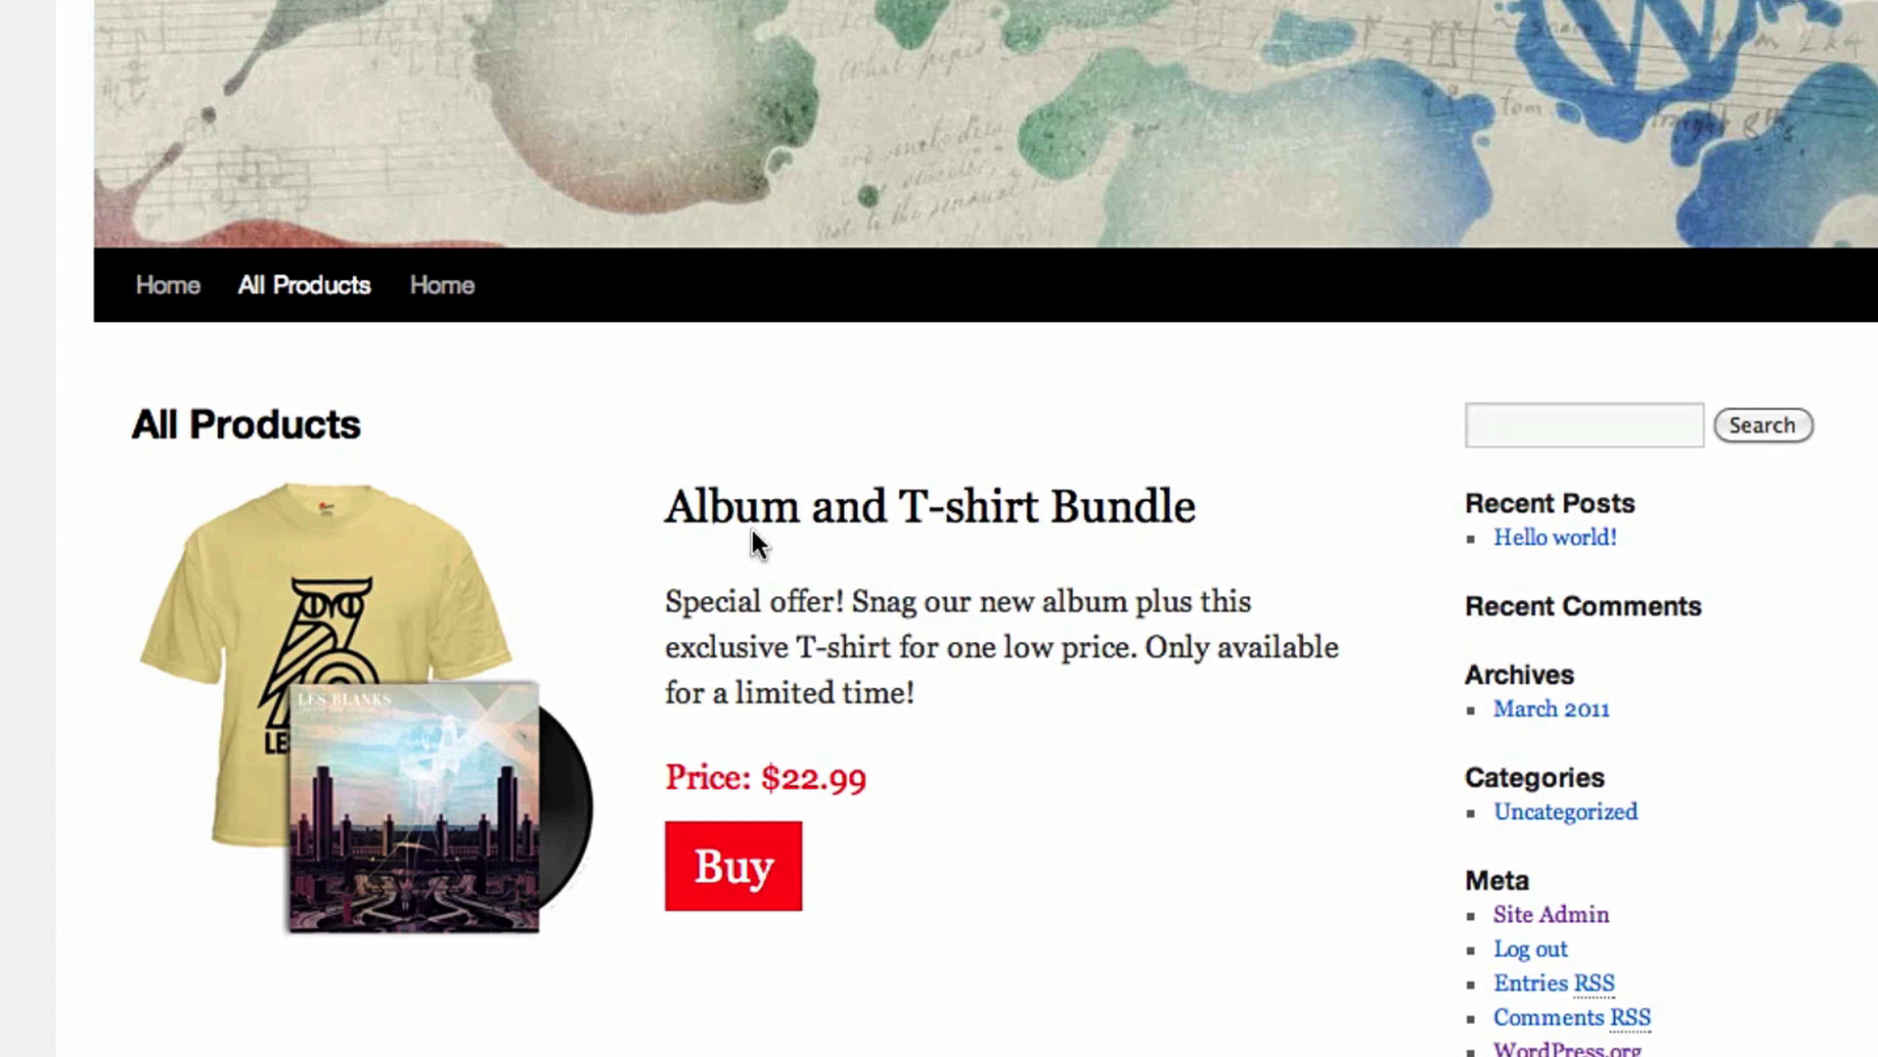
{"action": "scroll", "coordinate": [709, 636], "scroll_direction": "down", "scroll_amount": 10}
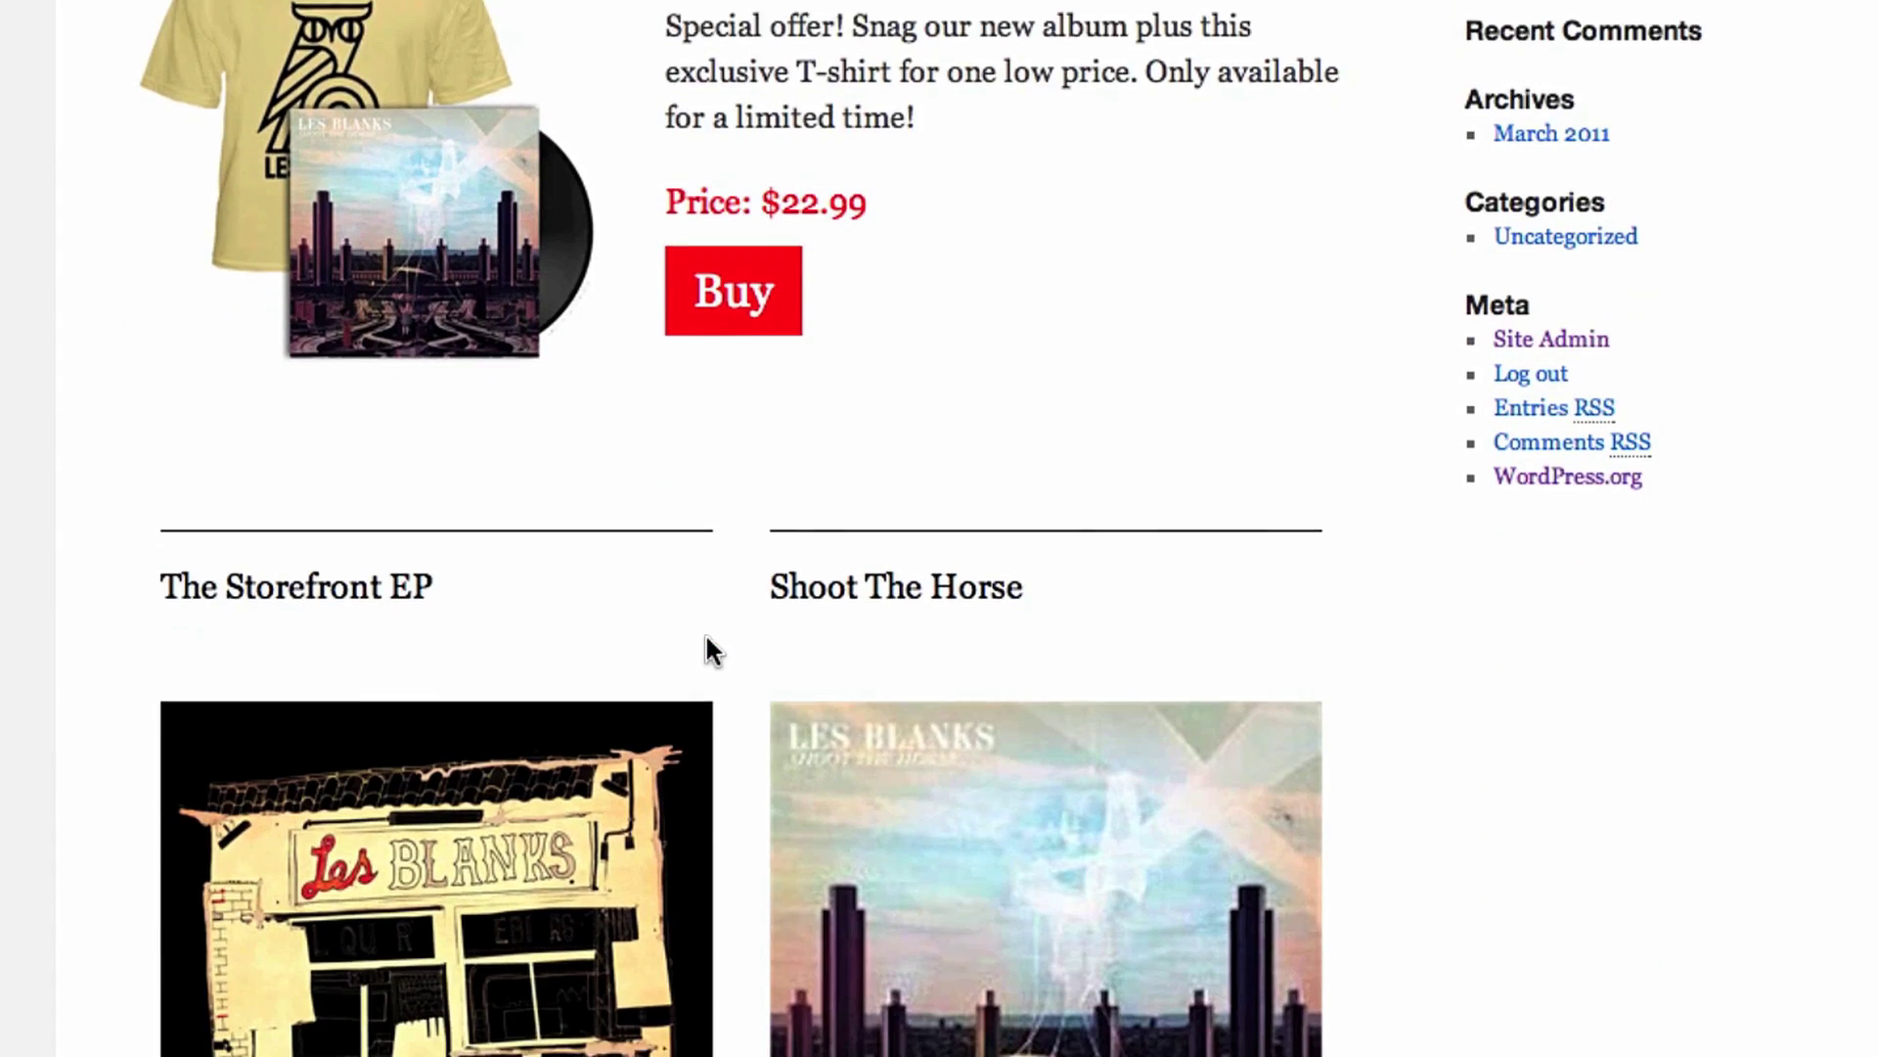
{"action": "scroll", "coordinate": [706, 638], "scroll_direction": "down", "scroll_amount": 13}
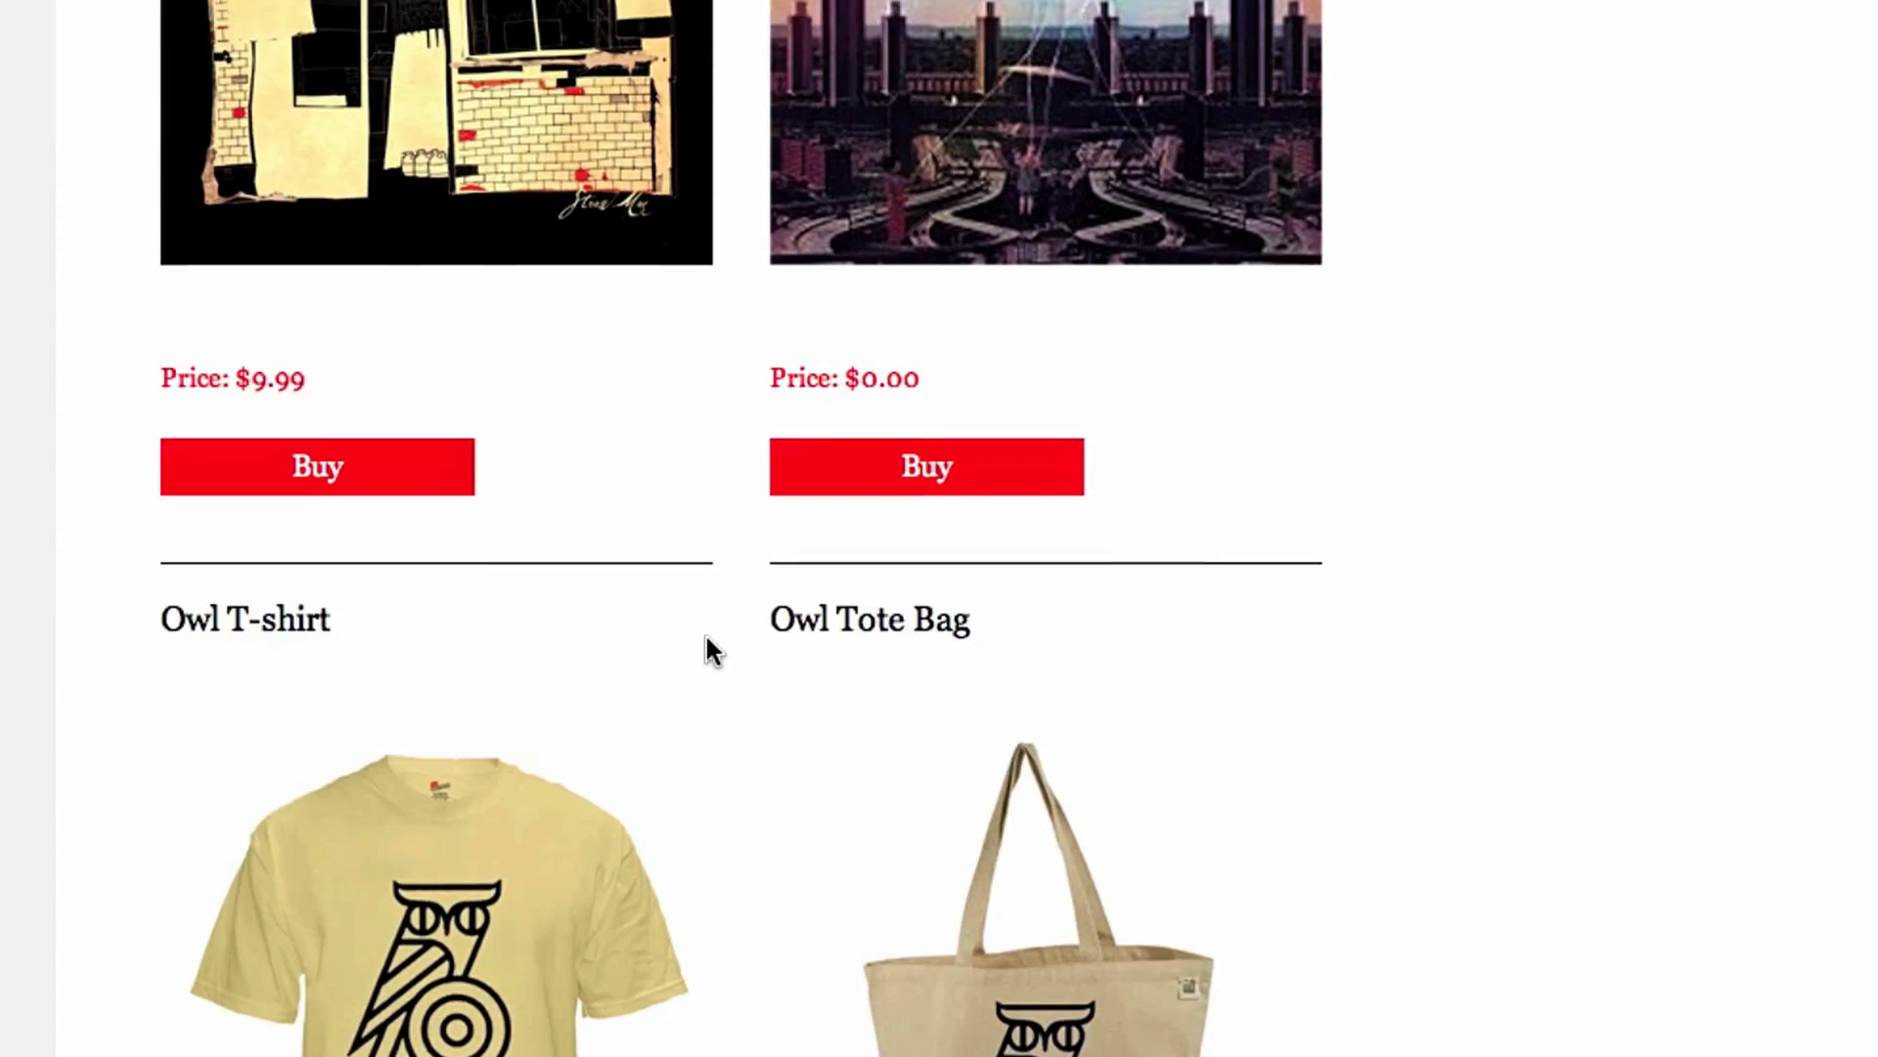
{"action": "scroll", "coordinate": [708, 664], "scroll_direction": "down", "scroll_amount": 4}
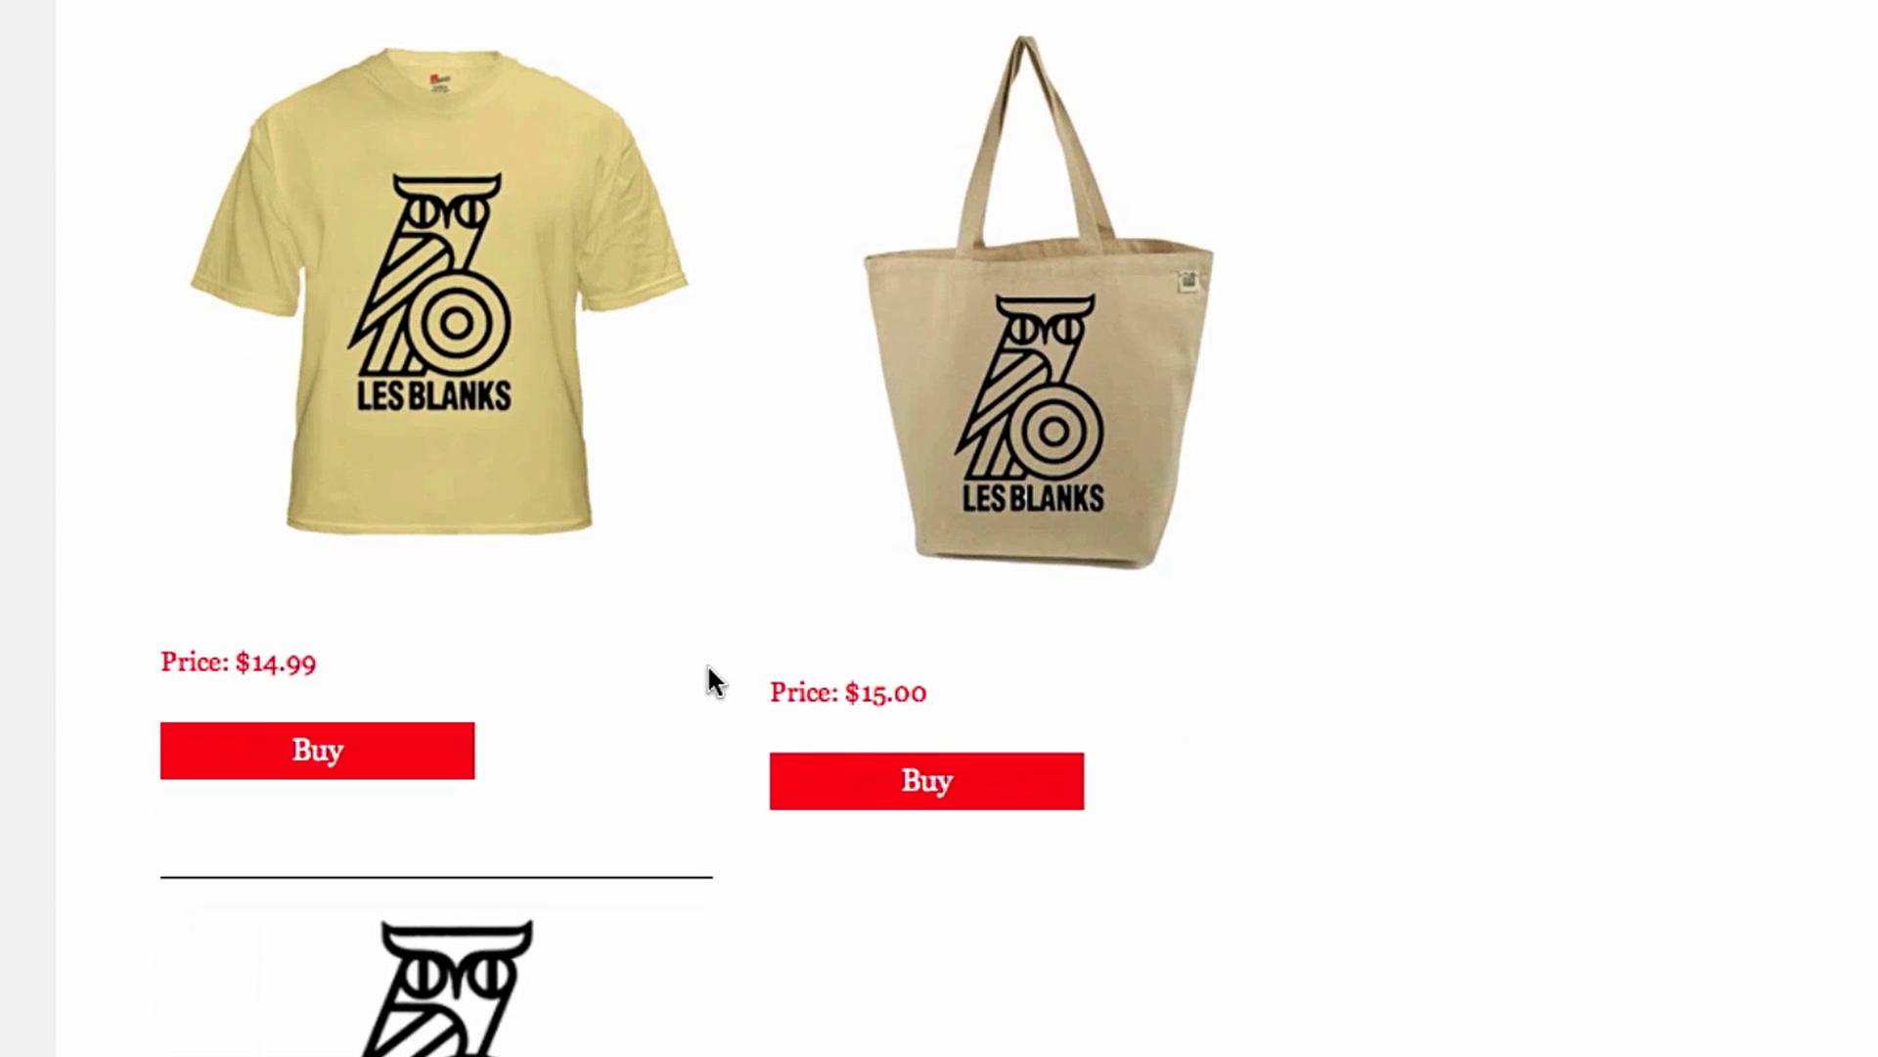
{"action": "left_click", "coordinate": [528, 369]}
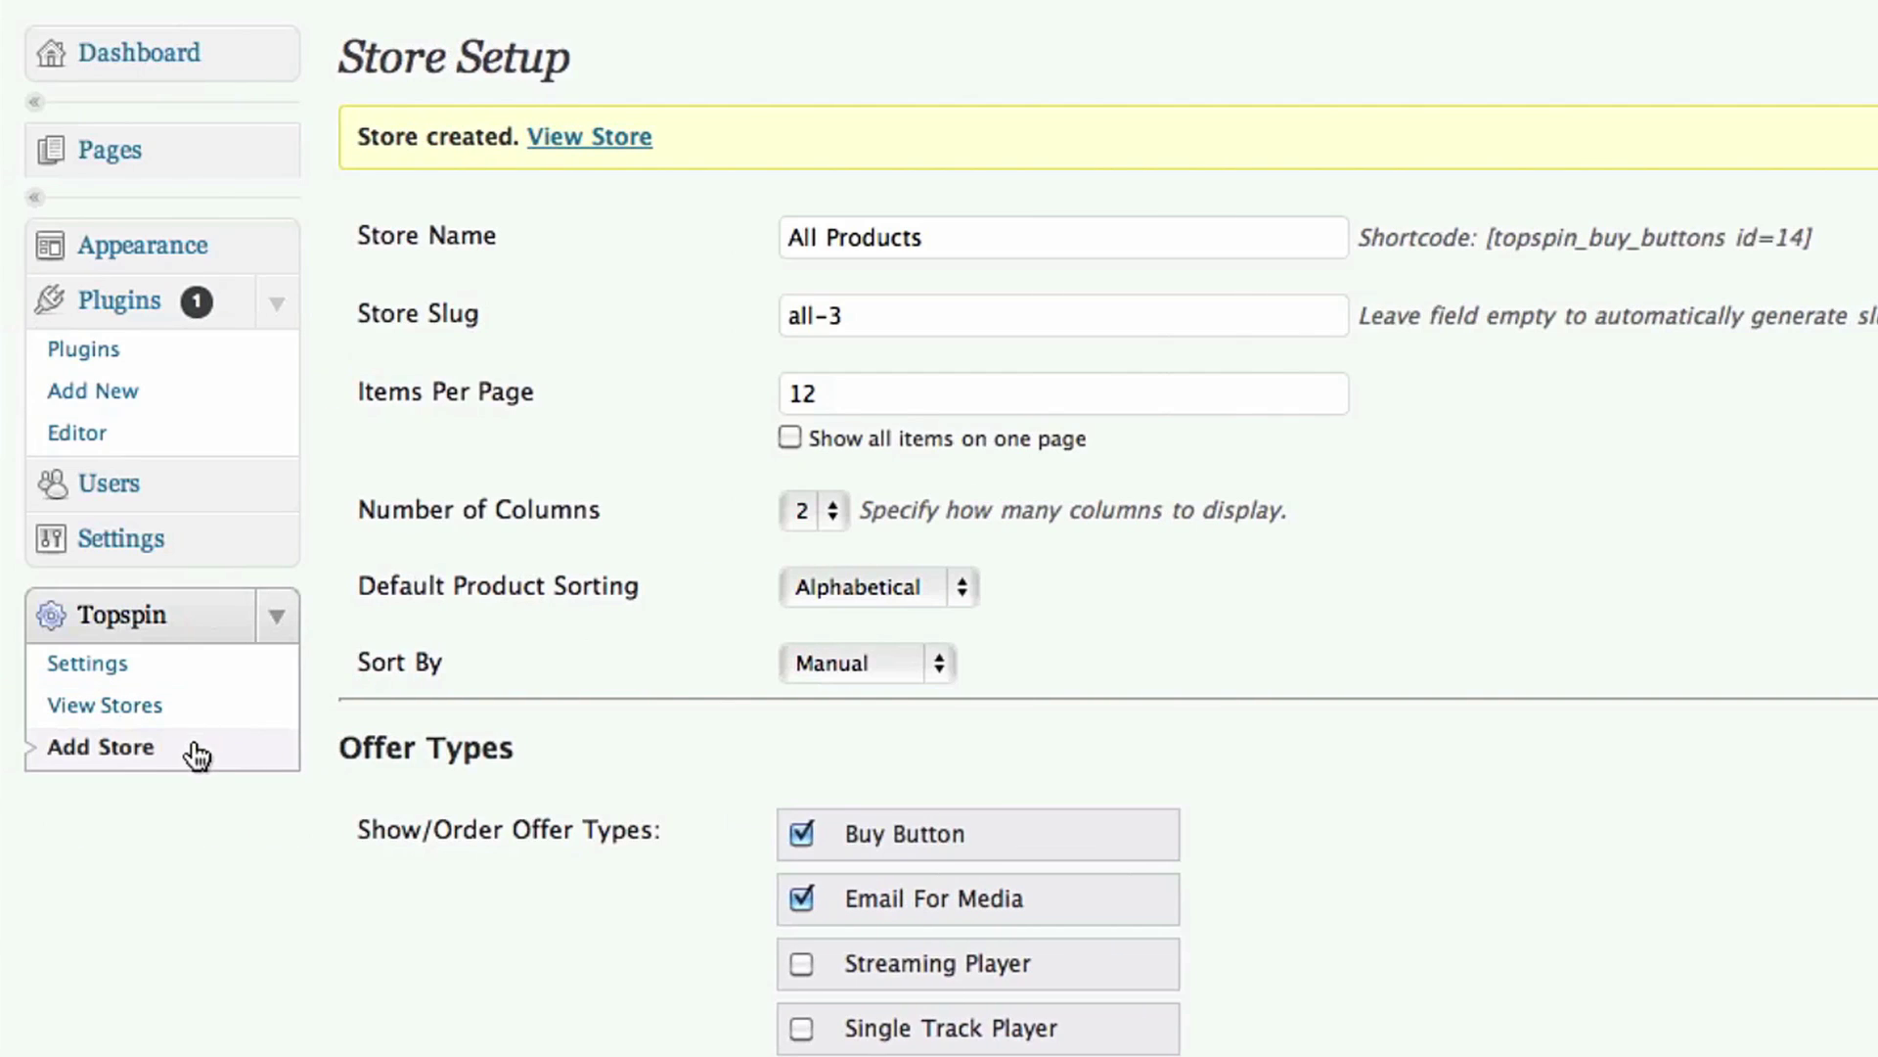
Start a new store named 'Merchandise' filtered to the Merch tag.
{"action": "left_click", "coordinate": [195, 752]}
{"action": "left_click", "coordinate": [869, 167]}
{"action": "type", "text": "Merchan"}
{"action": "key", "text": "Tab"}
{"action": "key", "text": "Tab"}
{"action": "key", "text": "Tab"}
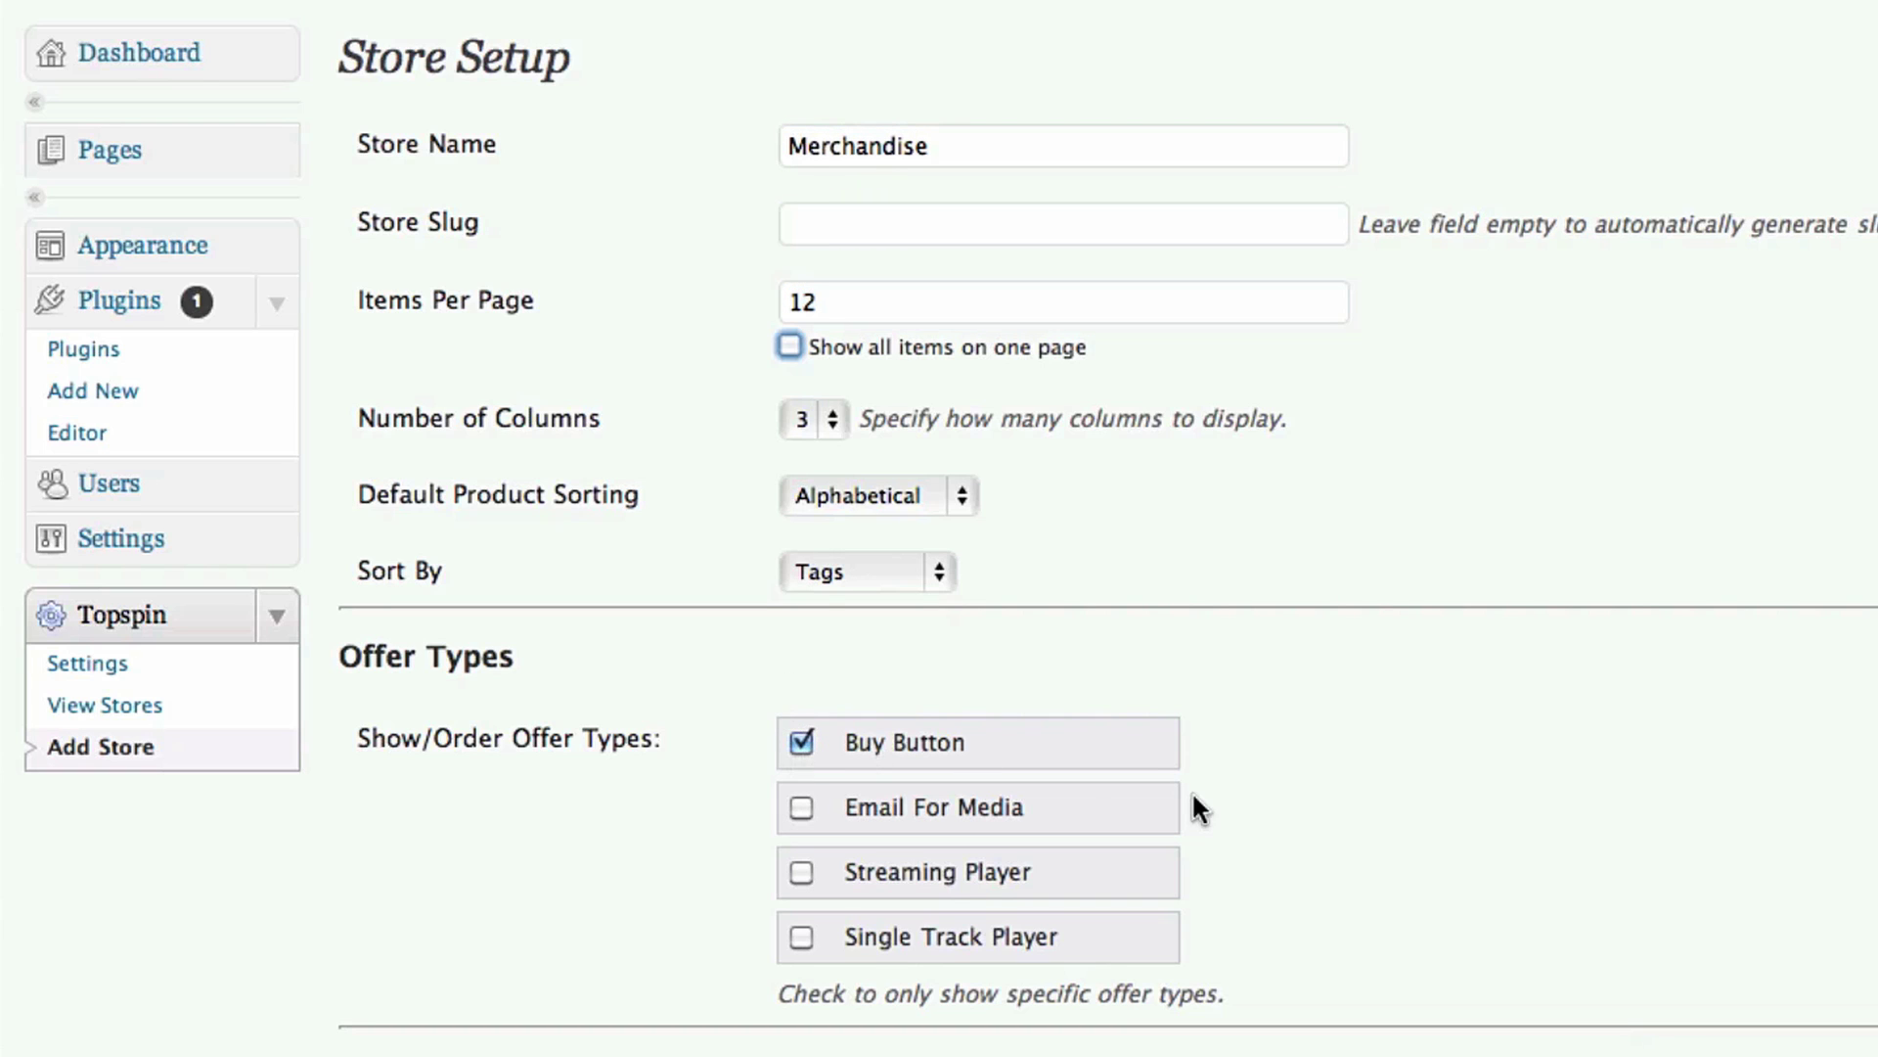
{"action": "scroll", "coordinate": [1076, 915], "scroll_direction": "down", "scroll_amount": 5}
{"action": "left_click", "coordinate": [802, 828]}
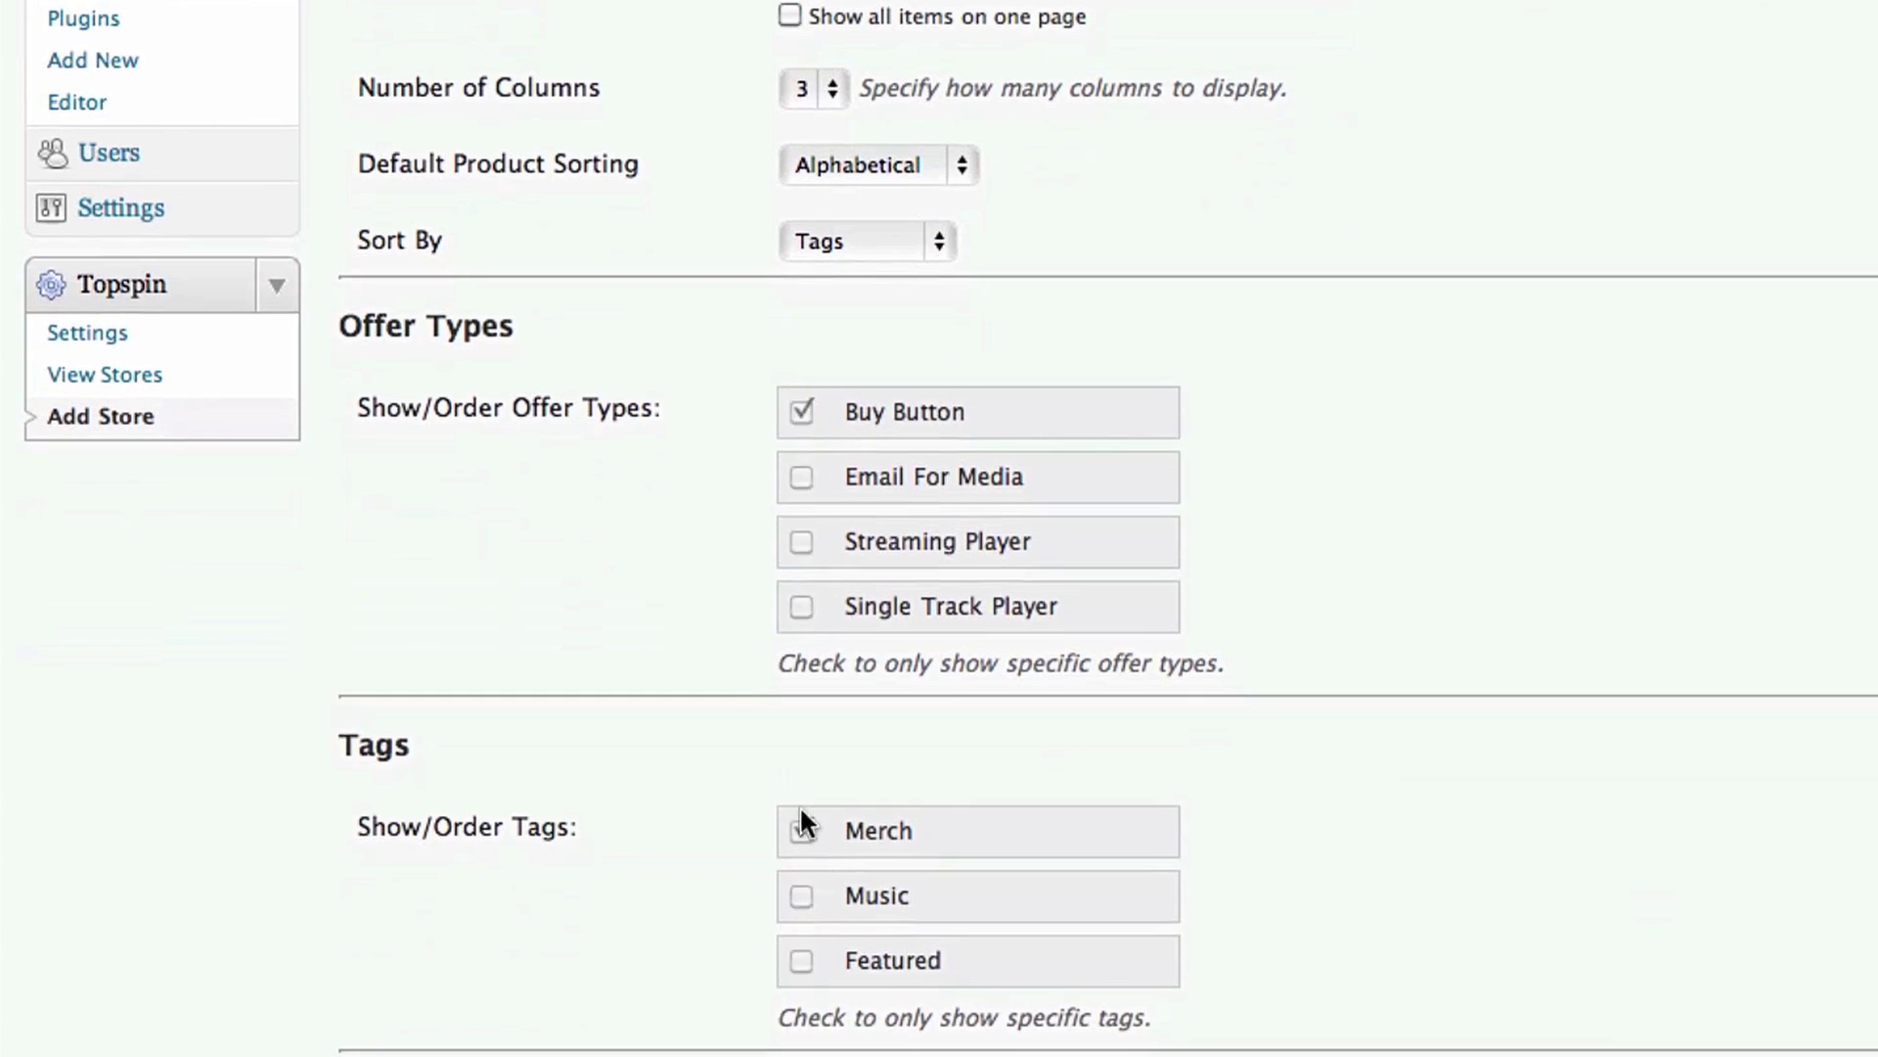
Save the Merchandise store and view its live page with the three Merch items.
{"action": "scroll", "coordinate": [779, 474], "scroll_direction": "down", "scroll_amount": 3}
{"action": "left_click", "coordinate": [490, 1019]}
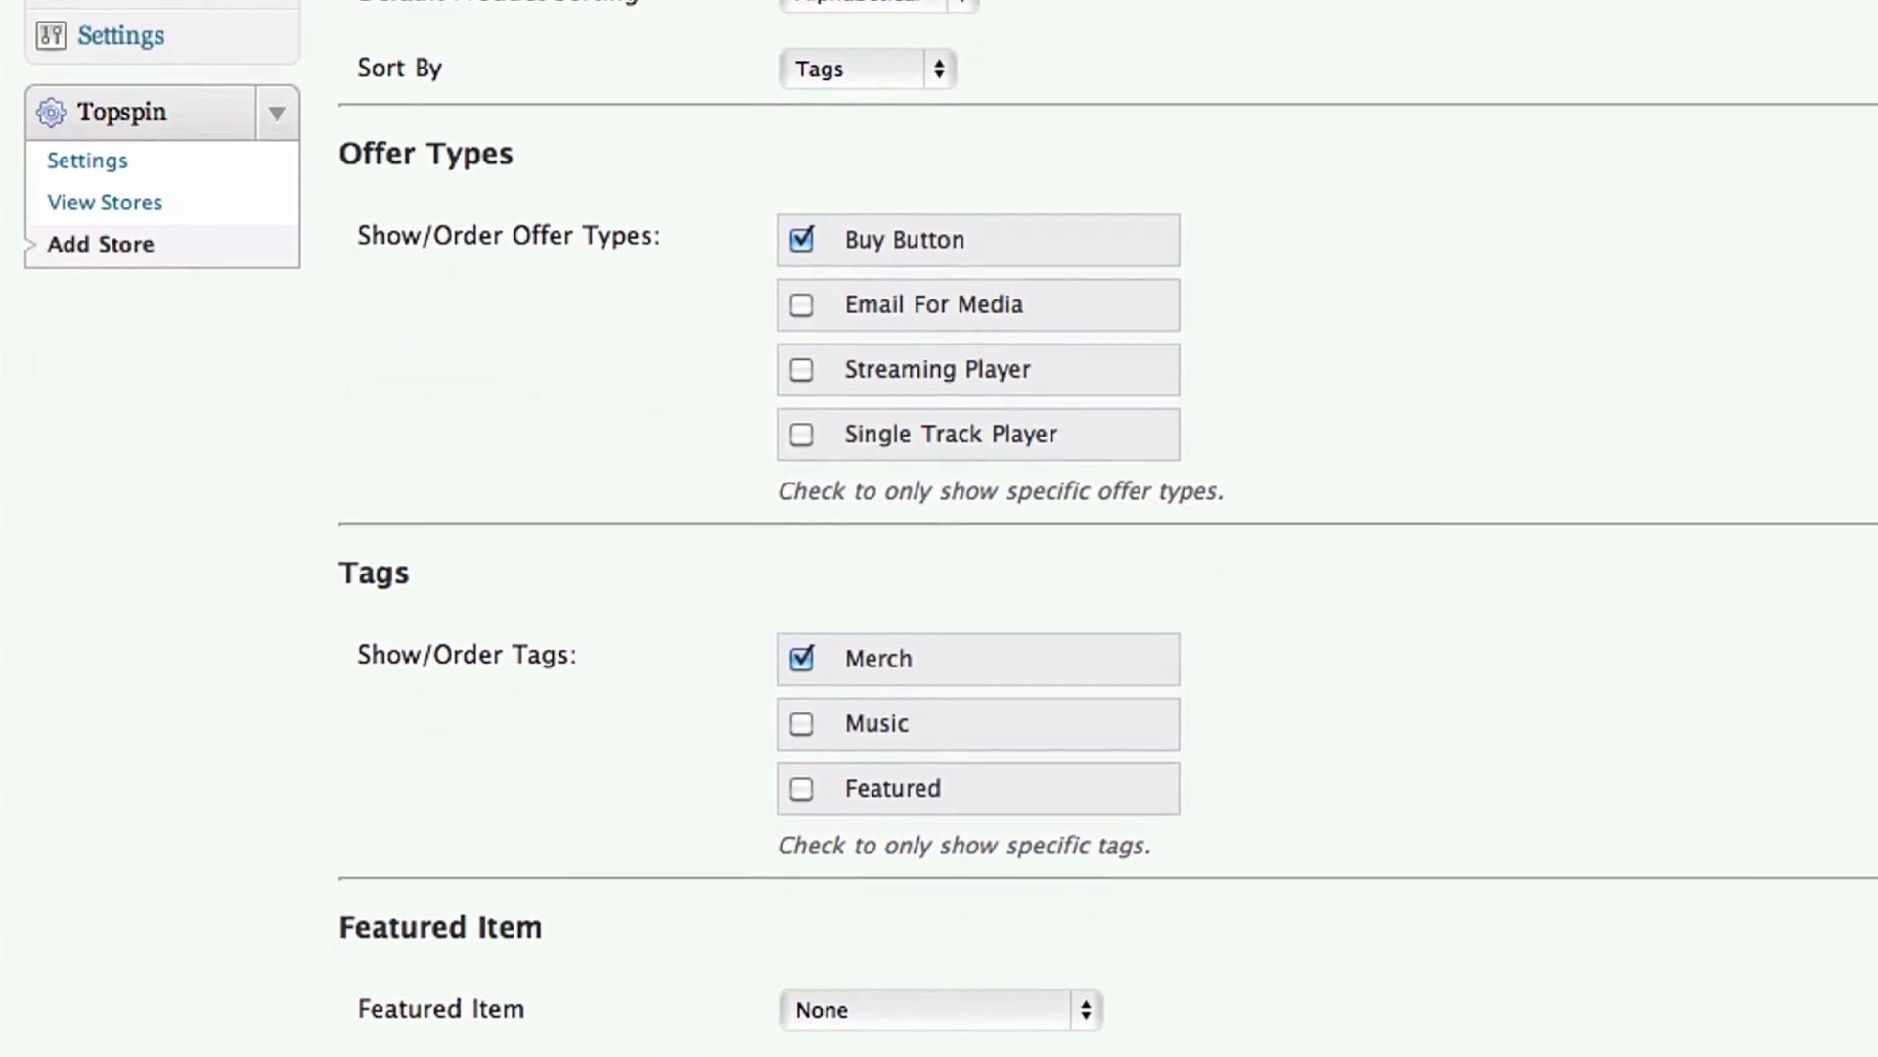
{"action": "left_click", "coordinate": [609, 115]}
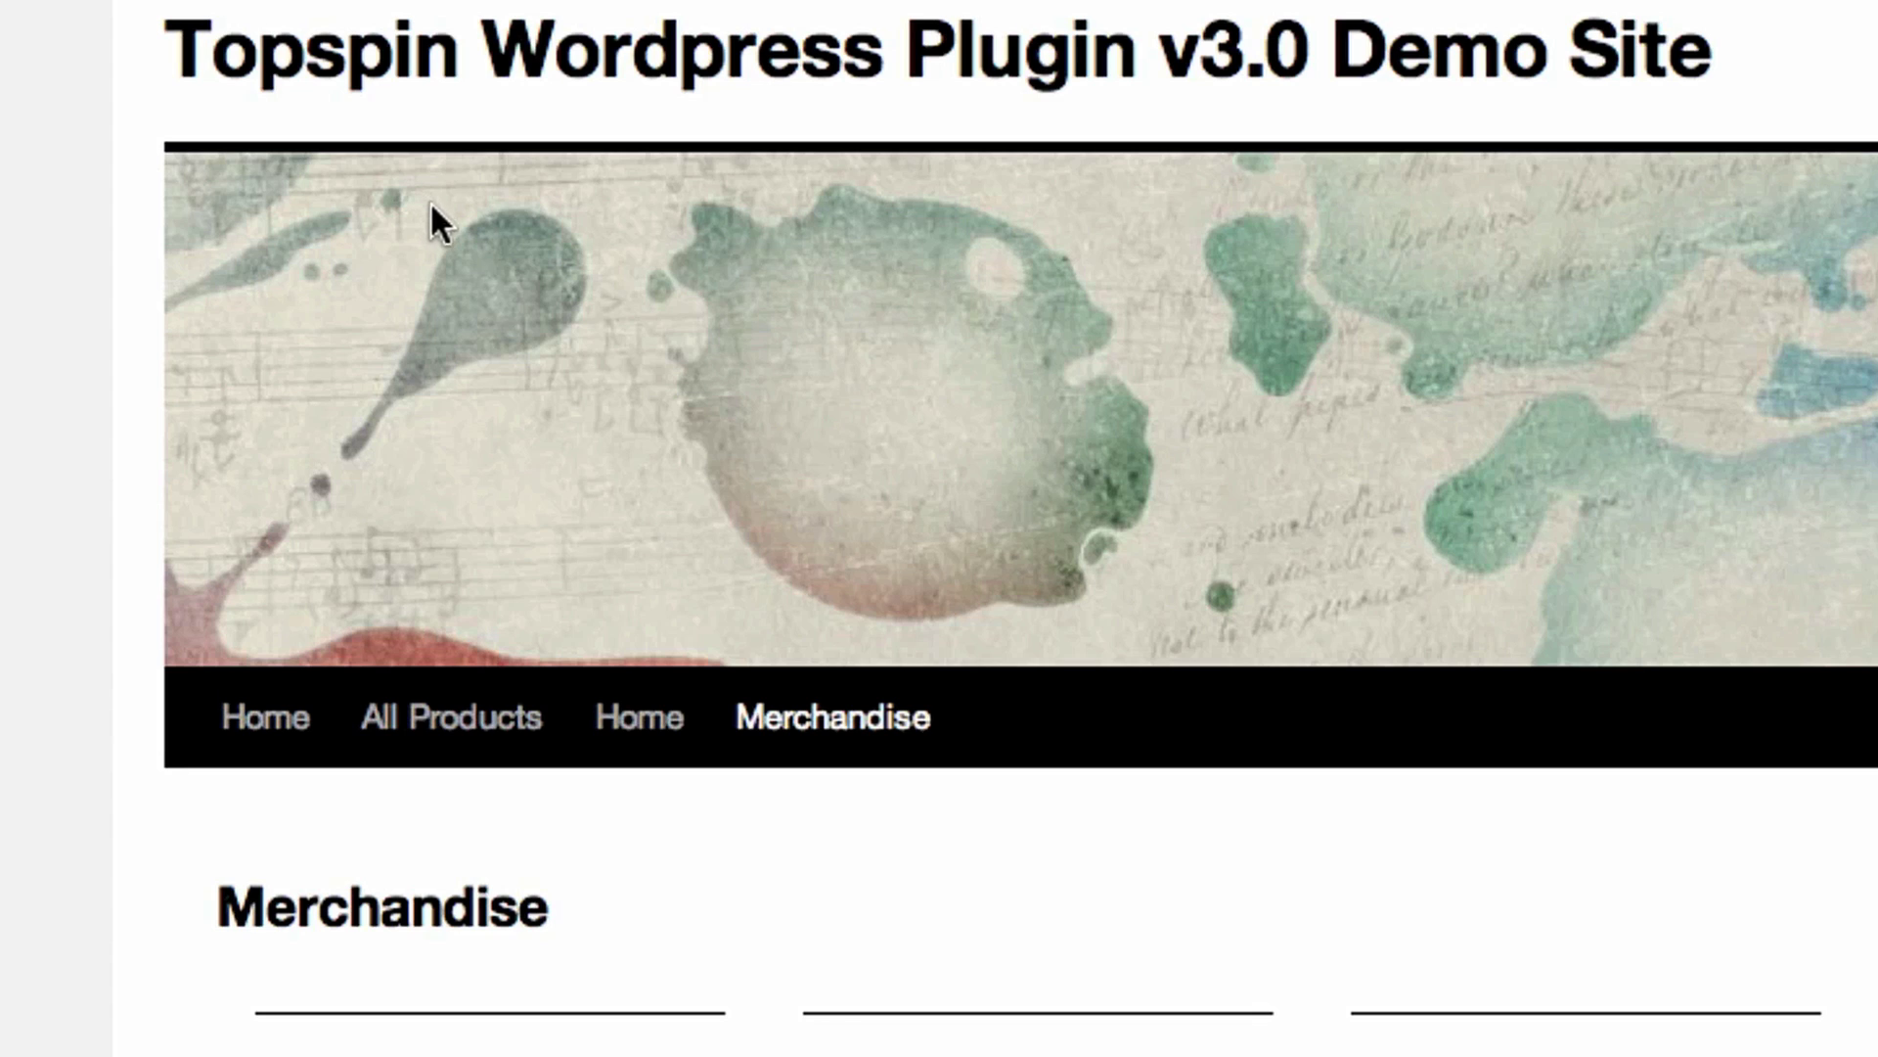
{"action": "scroll", "coordinate": [721, 861], "scroll_direction": "down", "scroll_amount": 6}
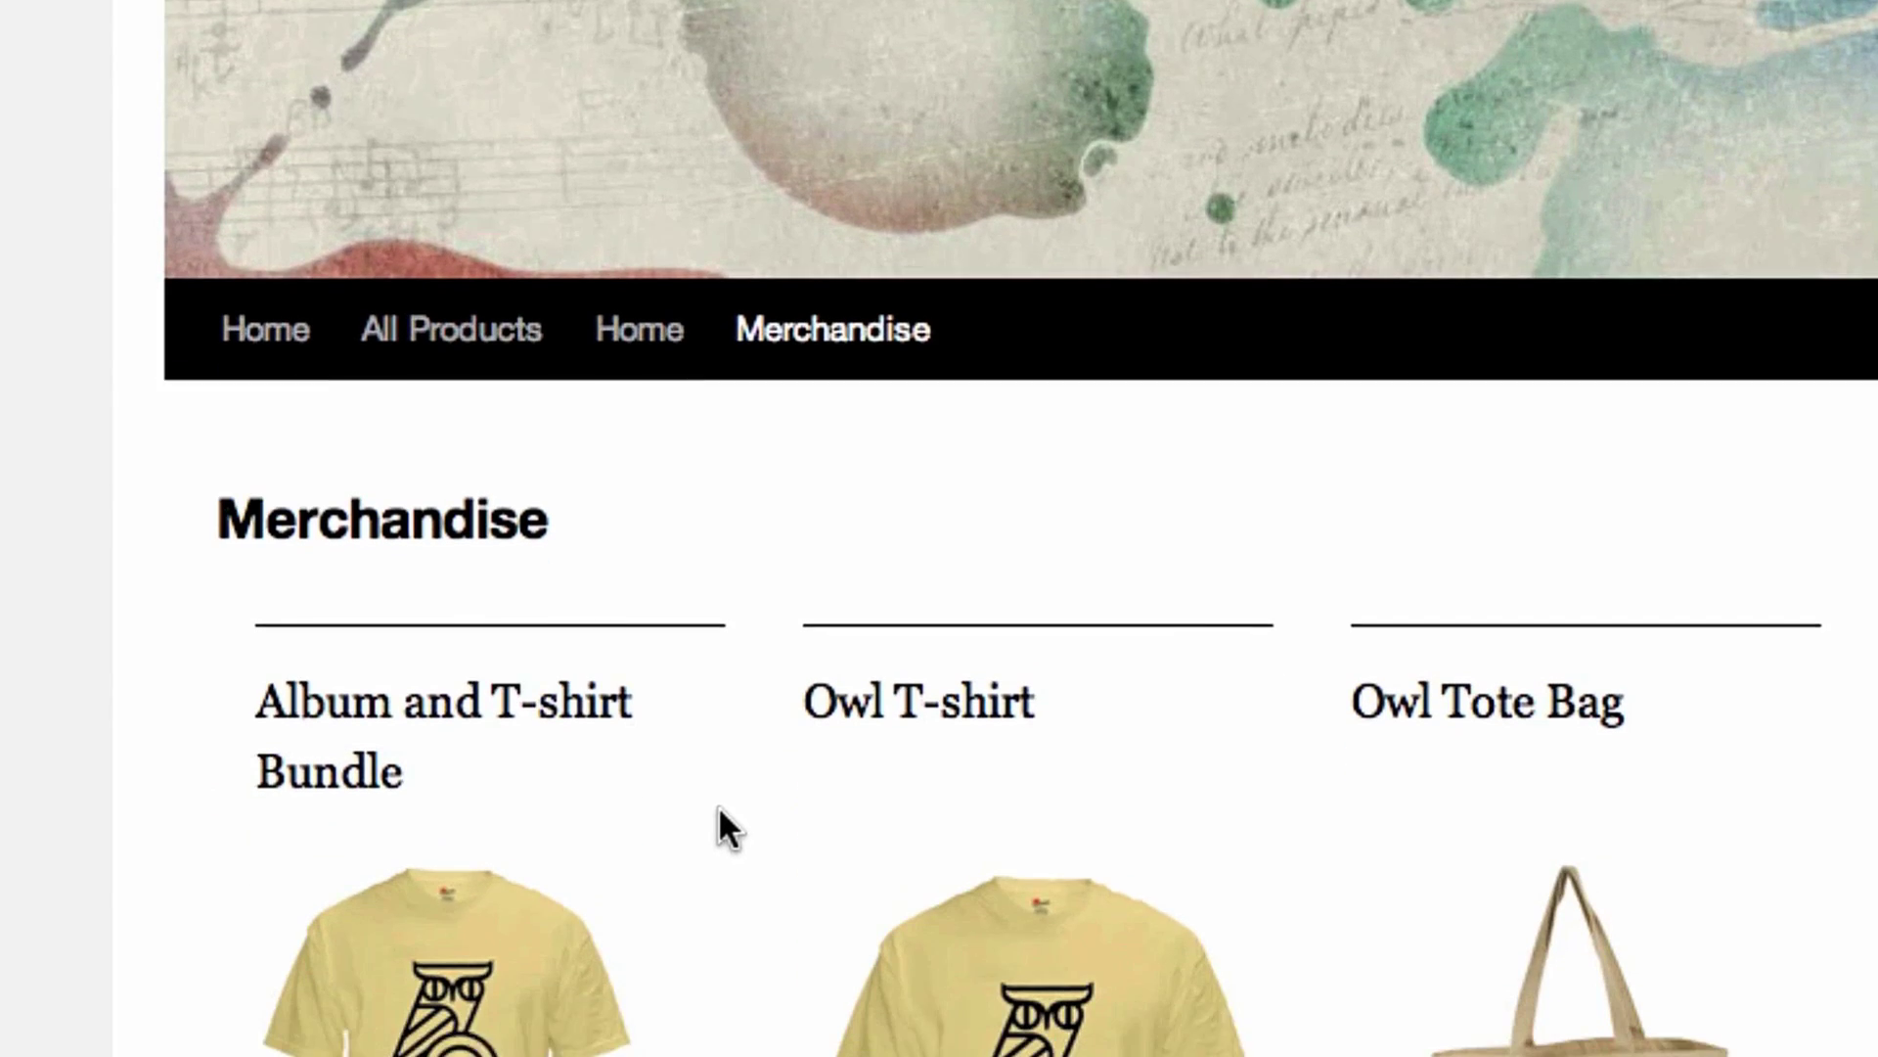